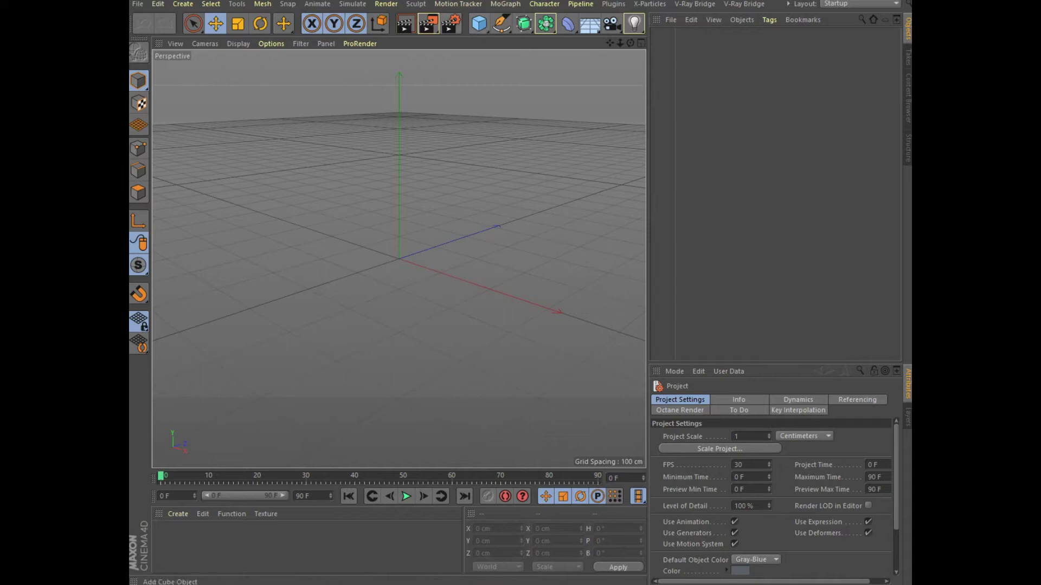
Create a Sphere with 8 segments, displayed in Gouraud Shading (Lines).
left_click(727, 65)
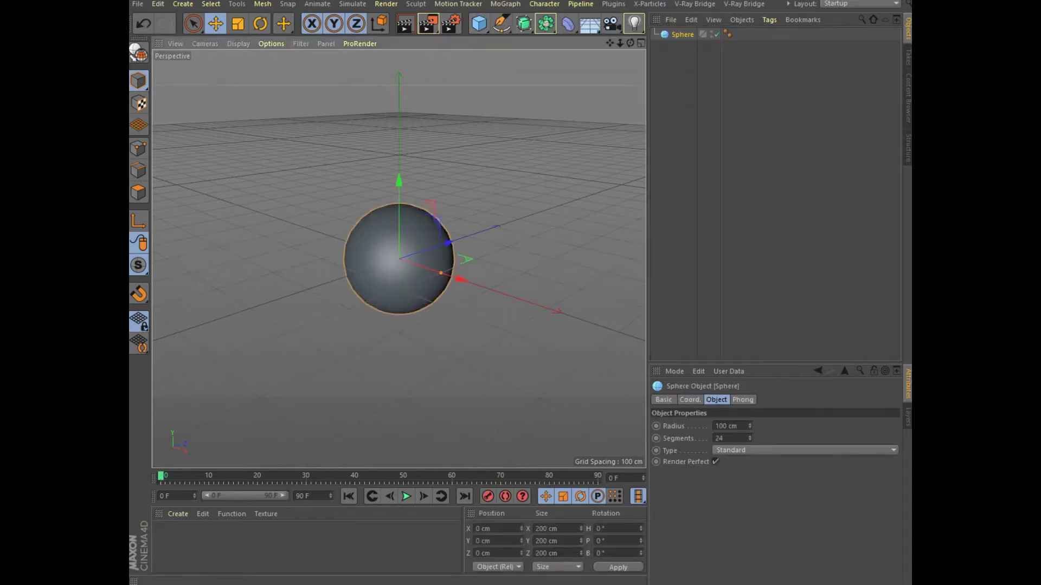
left_click(238, 44)
left_click(261, 72)
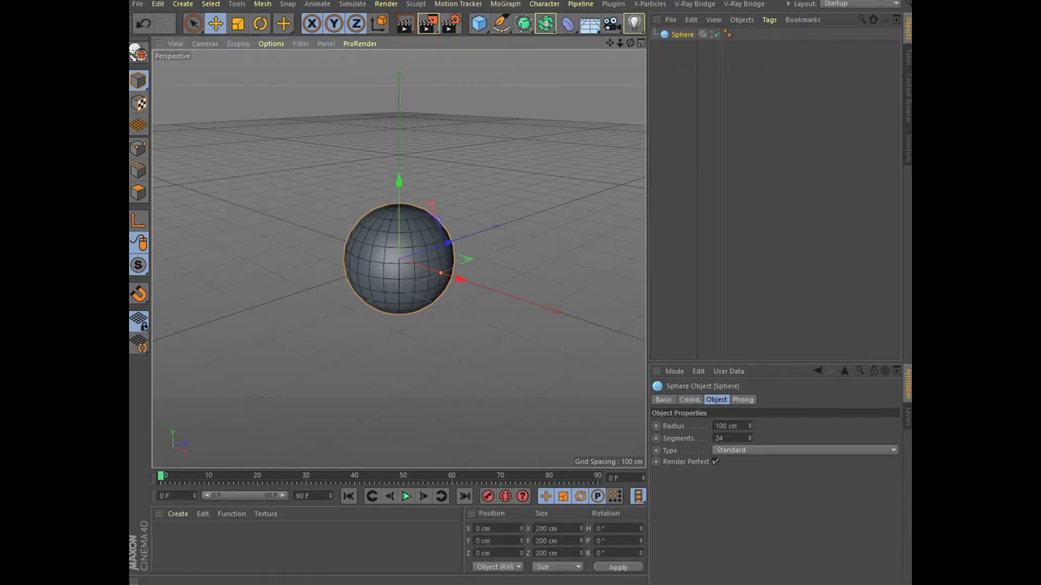
double_click(721, 438)
type("8")
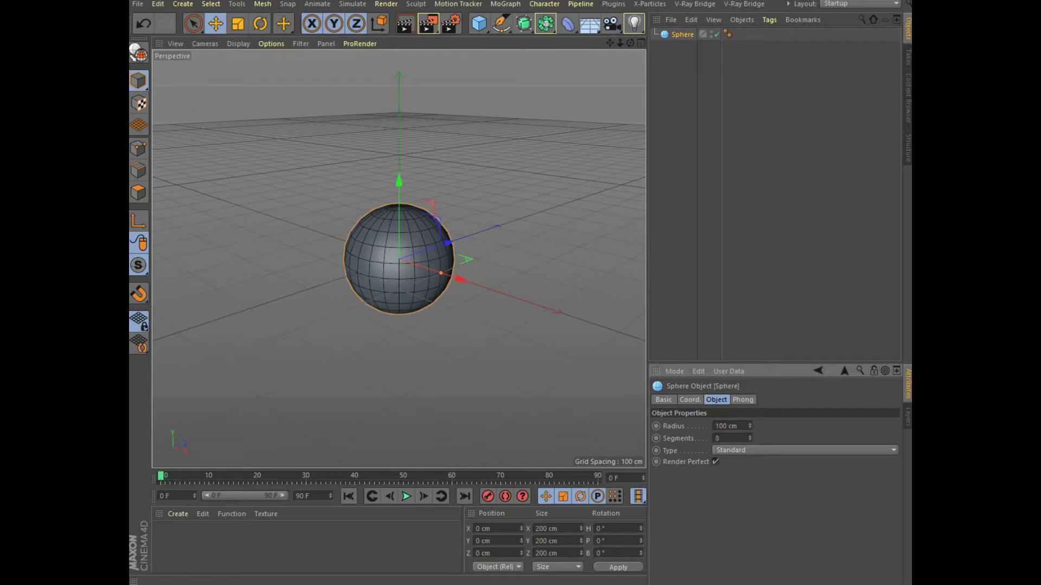
key("Return")
Make the sphere editable, stretch it about 124% taller on Y, and enter Polygons mode.
key("c")
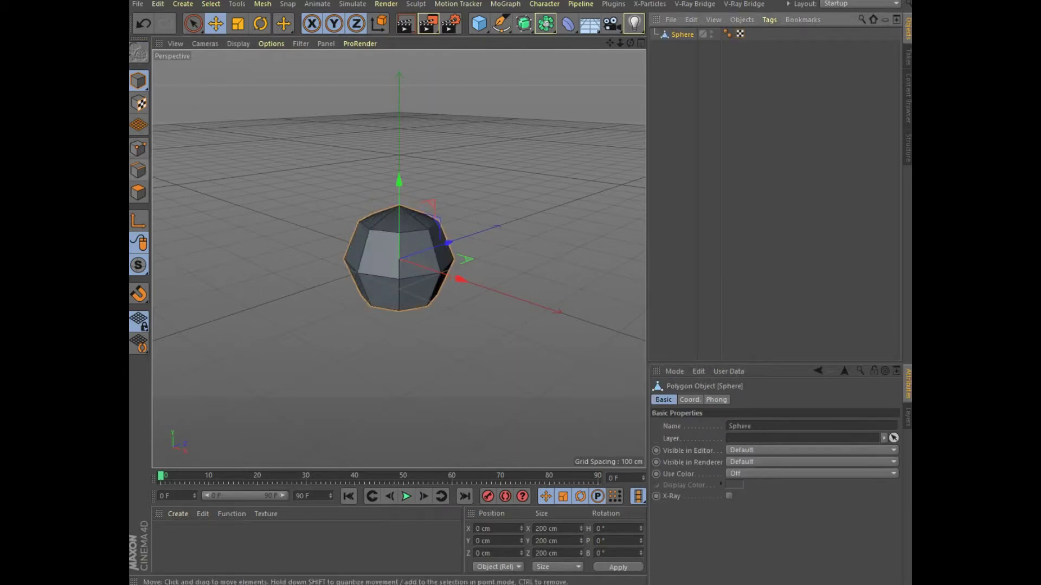
key("t")
left_click_drag(399, 178, 399, 135)
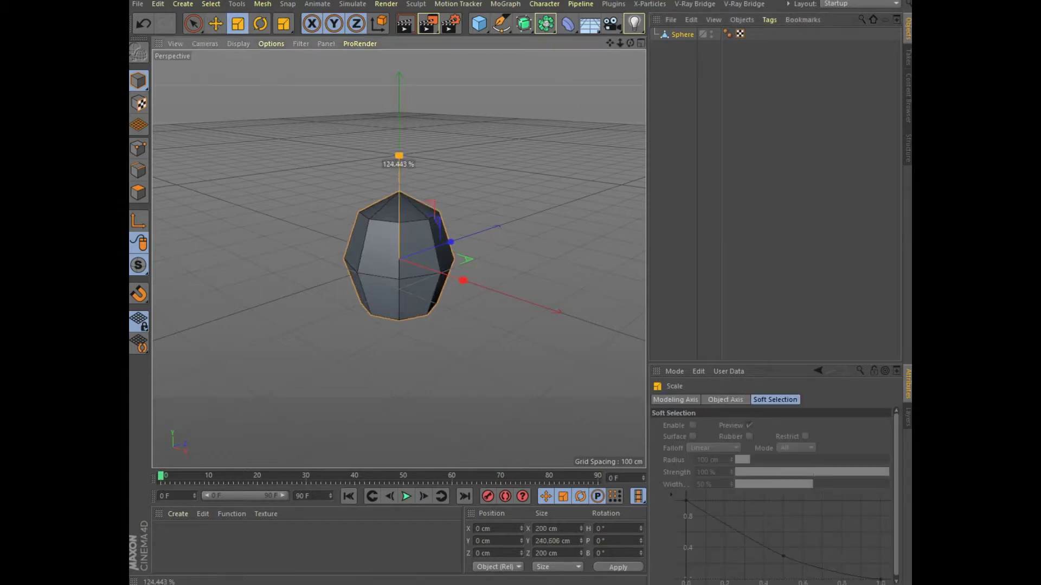
left_click(138, 192)
left_click_drag(398, 255, 374, 217, "alt")
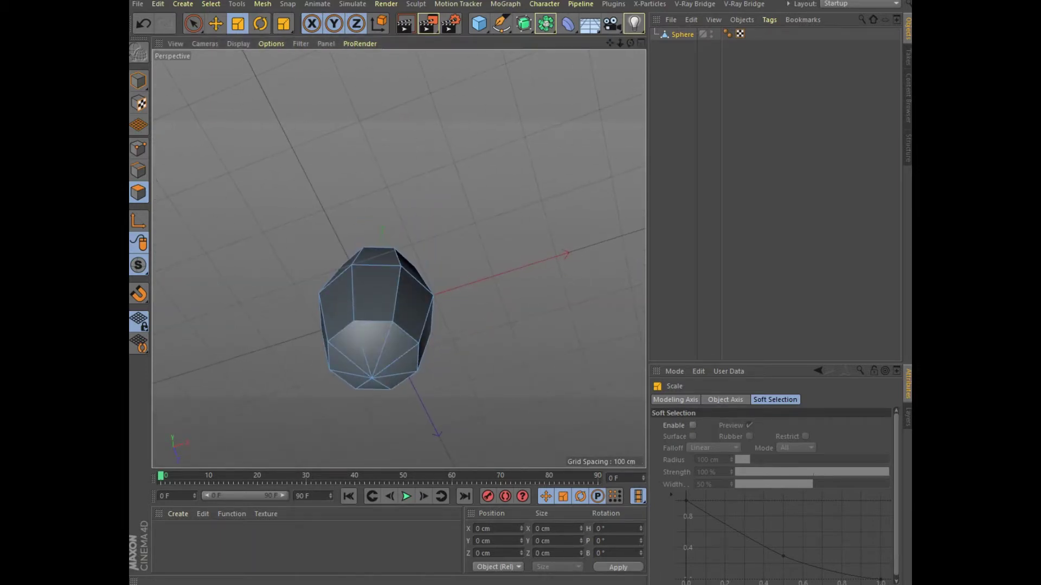
Live-select the sphere's bottom polygons and apply Matrix Extrude to them.
left_click(193, 23)
left_click_drag(346, 352, 378, 374)
right_click(370, 378)
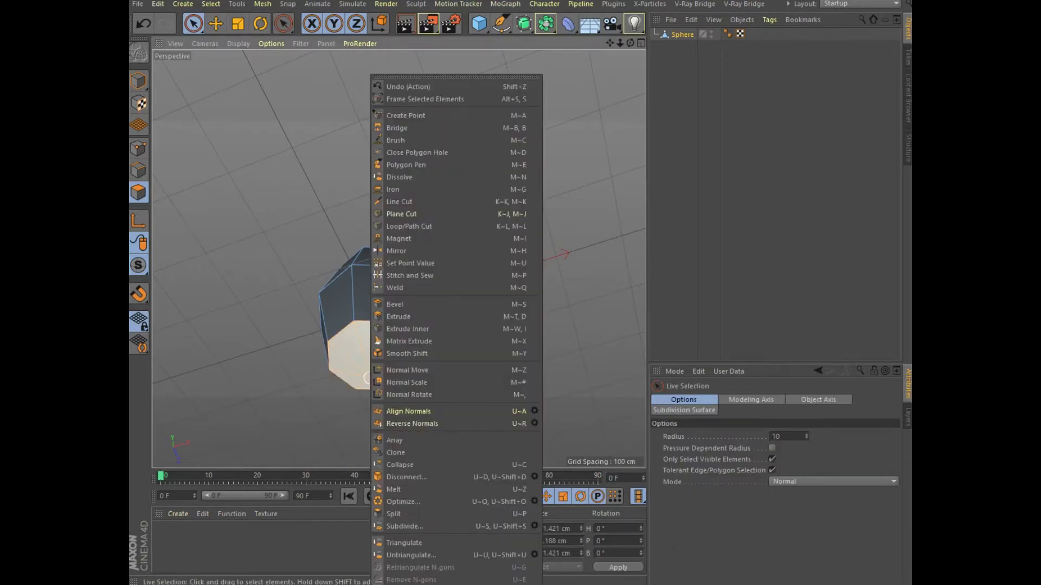
left_click(409, 341)
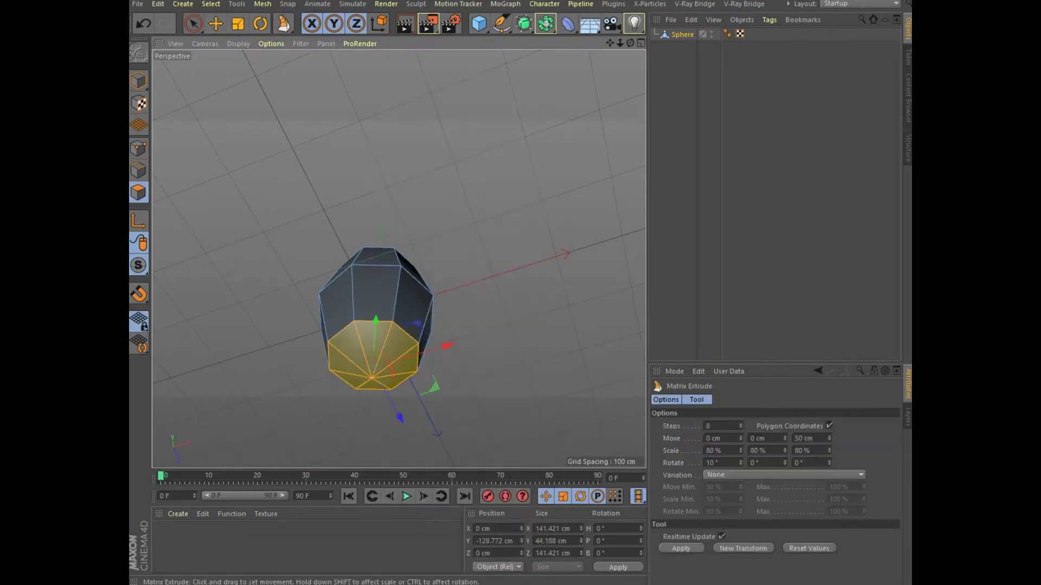
Curl the tentacles with -10° rotation and lengthen them to a 47.2 cm Move Z.
left_click_drag(399, 336, 402, 250, "alt")
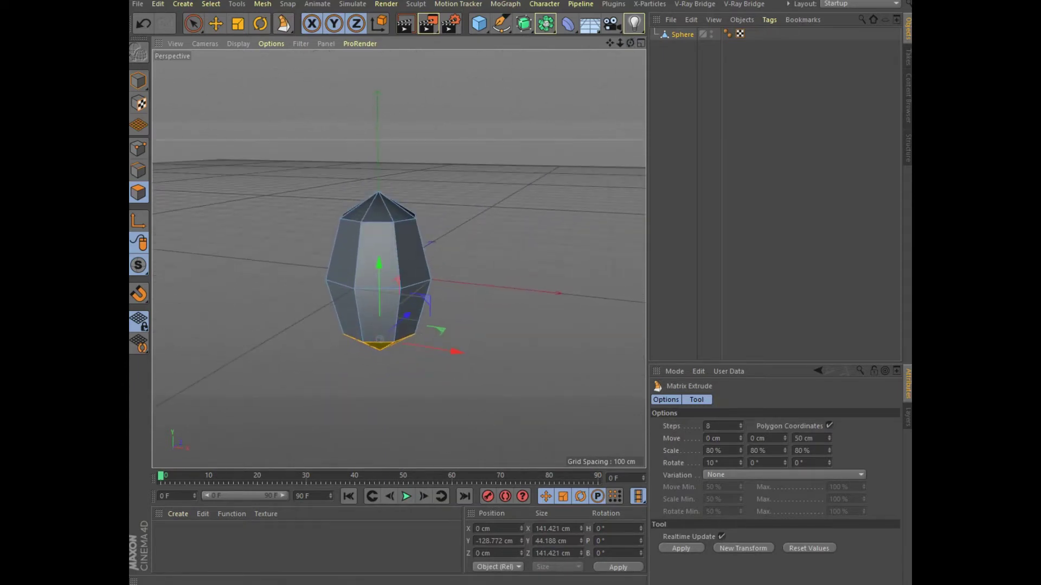
double_click(798, 438)
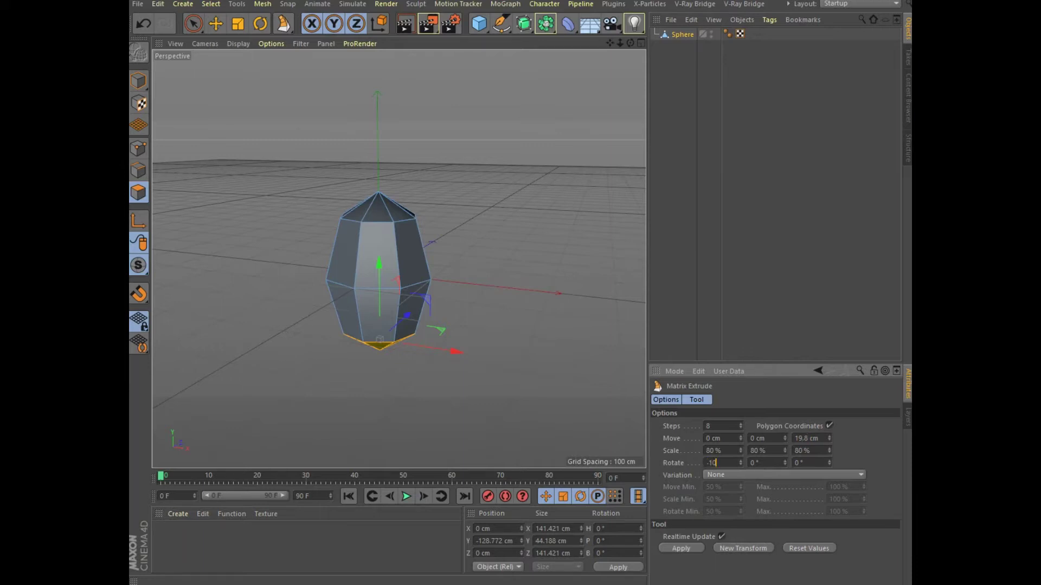
key("Return")
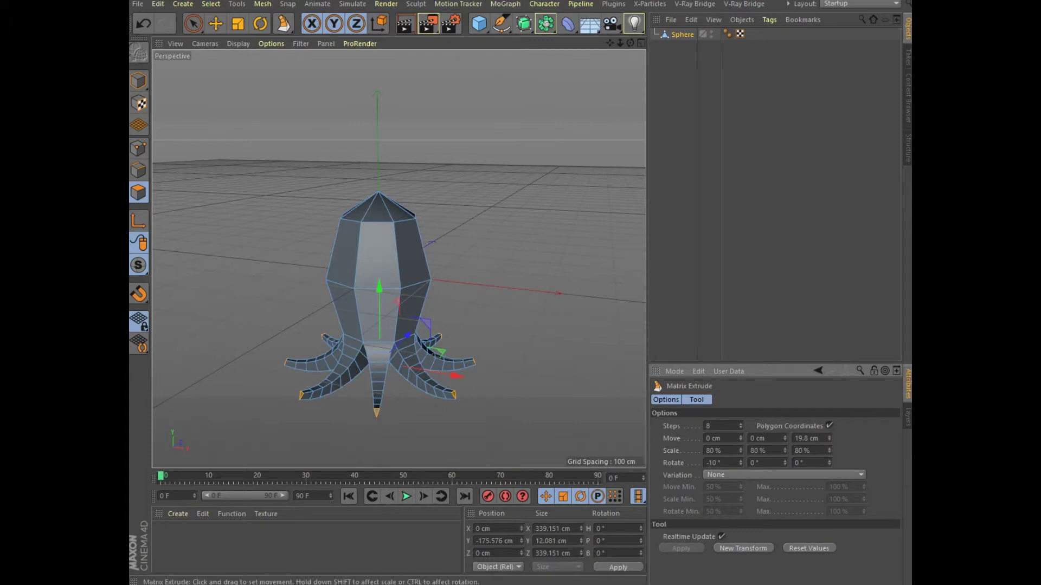
middle_click_drag(379, 304, 379, 255)
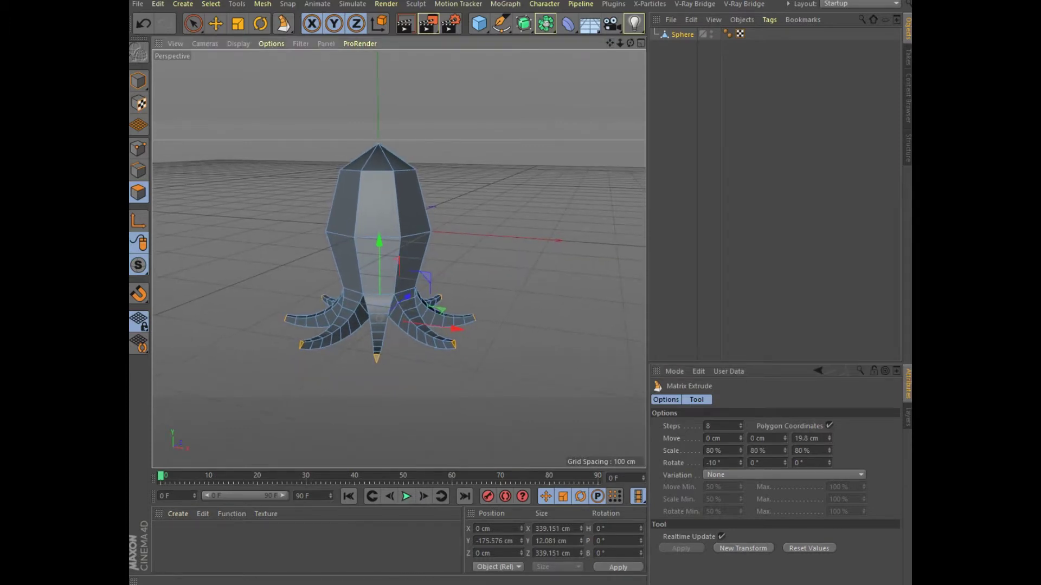
left_click_drag(828, 438, 845, 438)
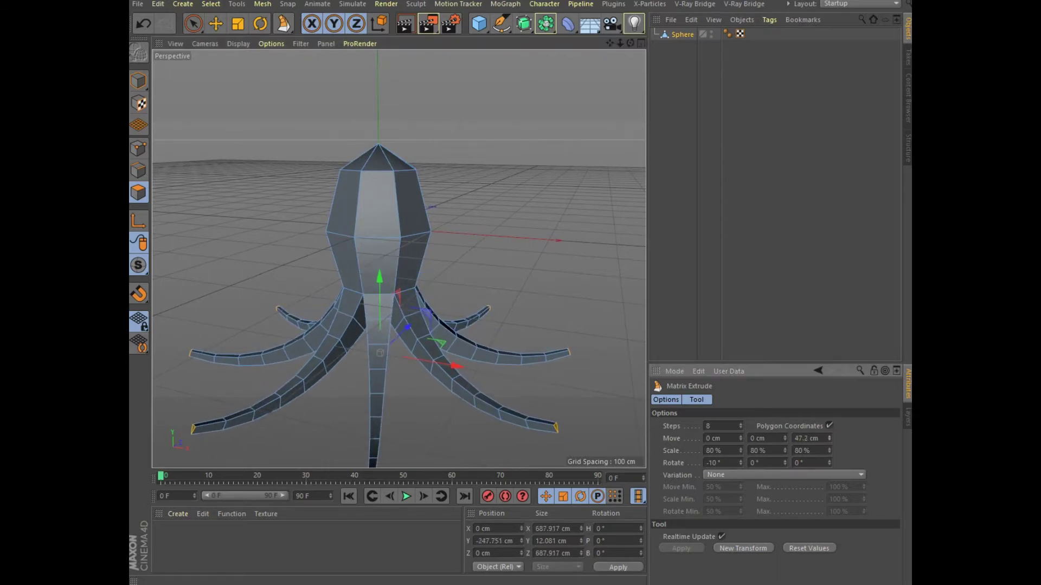
key("space")
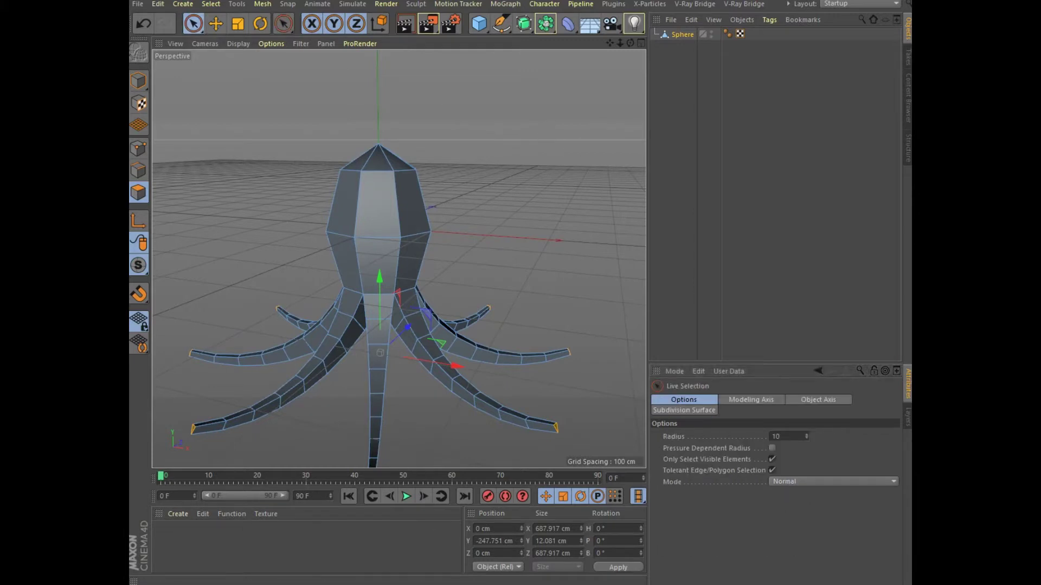
Select two front faces on the body's middle ring and inset them 6 cm with Extrude Inner.
left_click_drag(629, 43, 636, 47)
left_click_drag(399, 258, 379, 249, "alt")
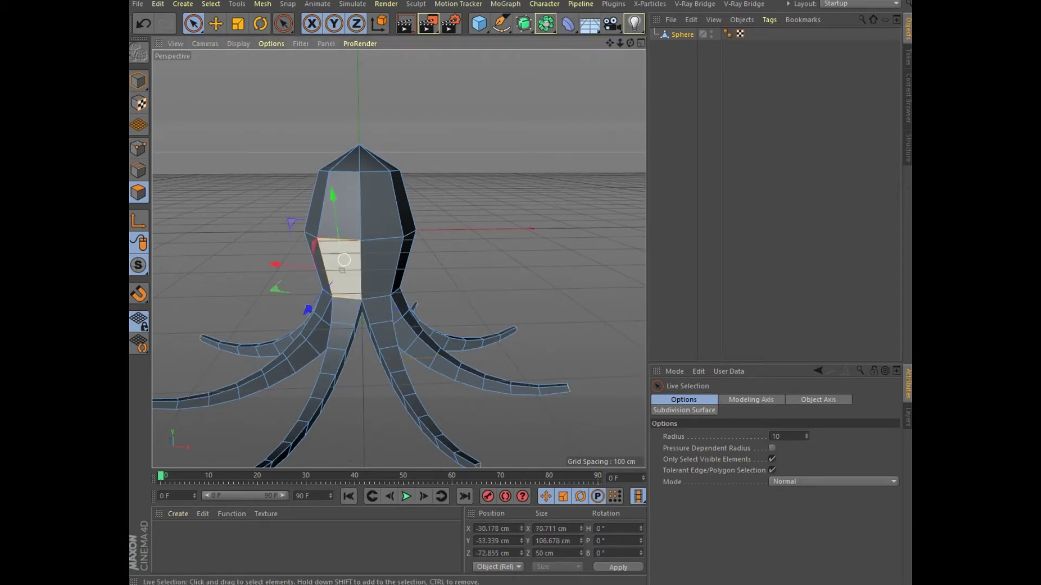
left_click(374, 265)
right_click(379, 257)
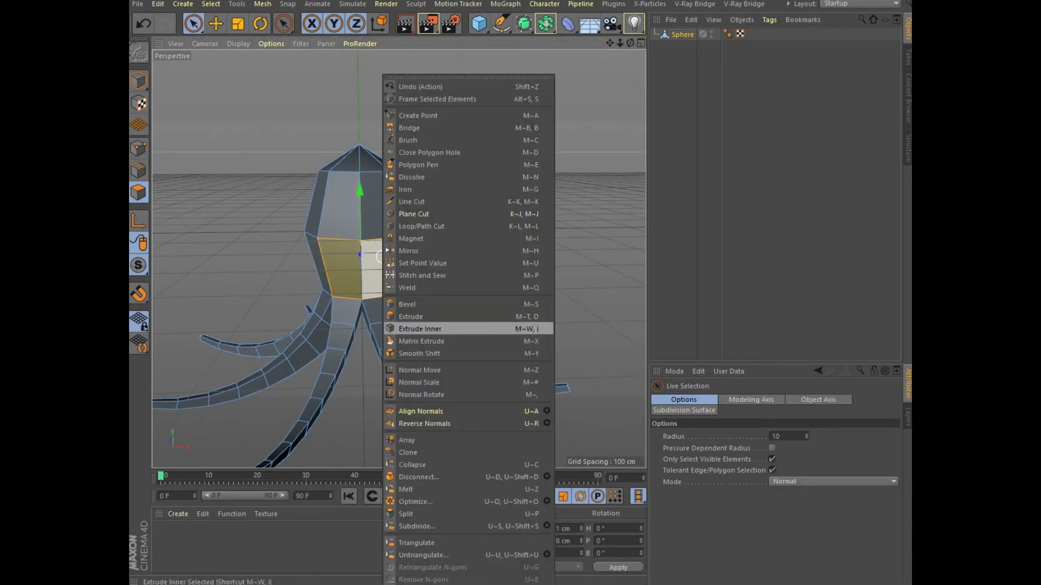
left_click(428, 329)
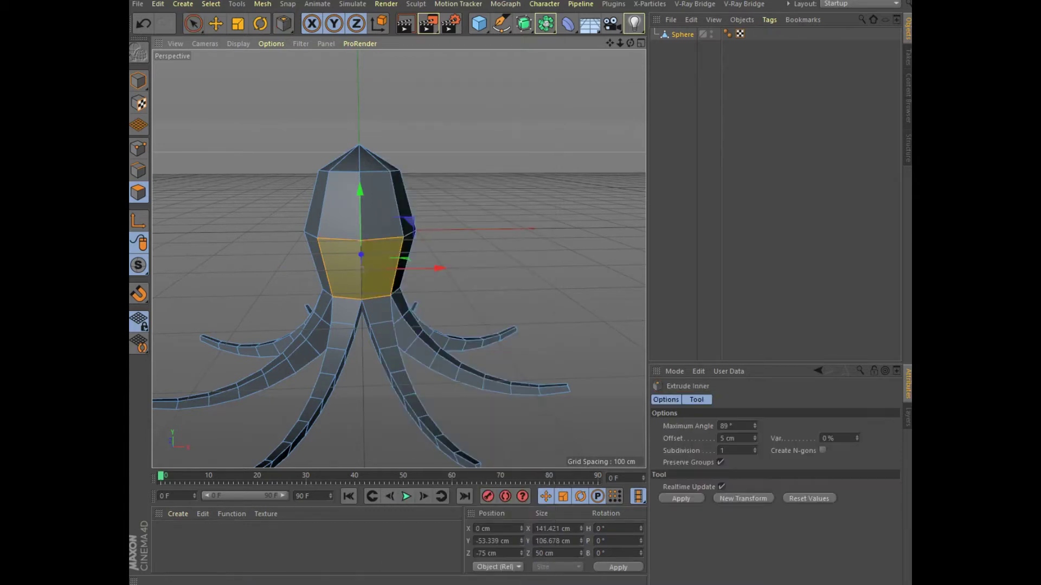
double_click(722, 438)
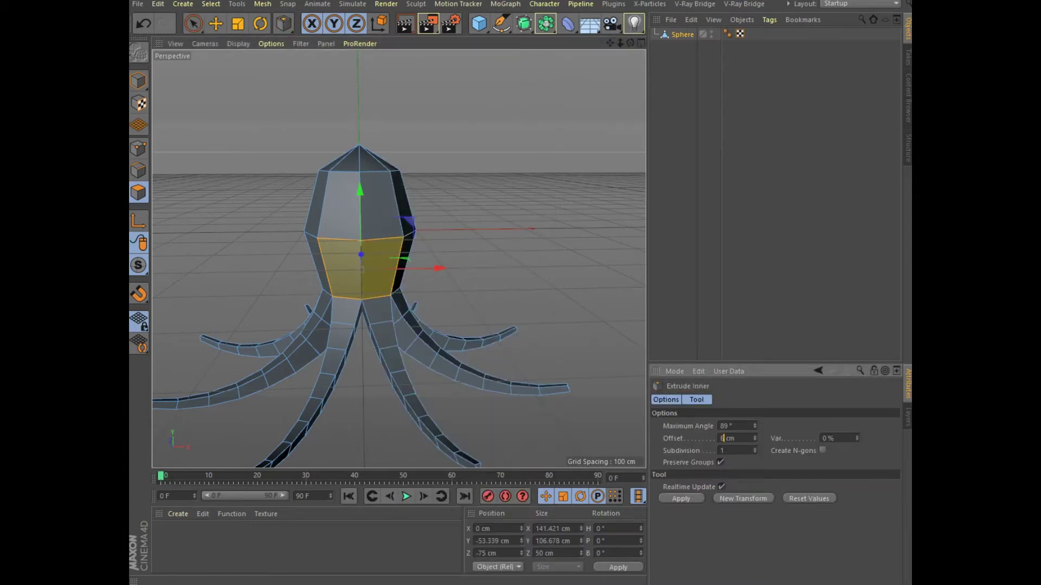
left_click(681, 499)
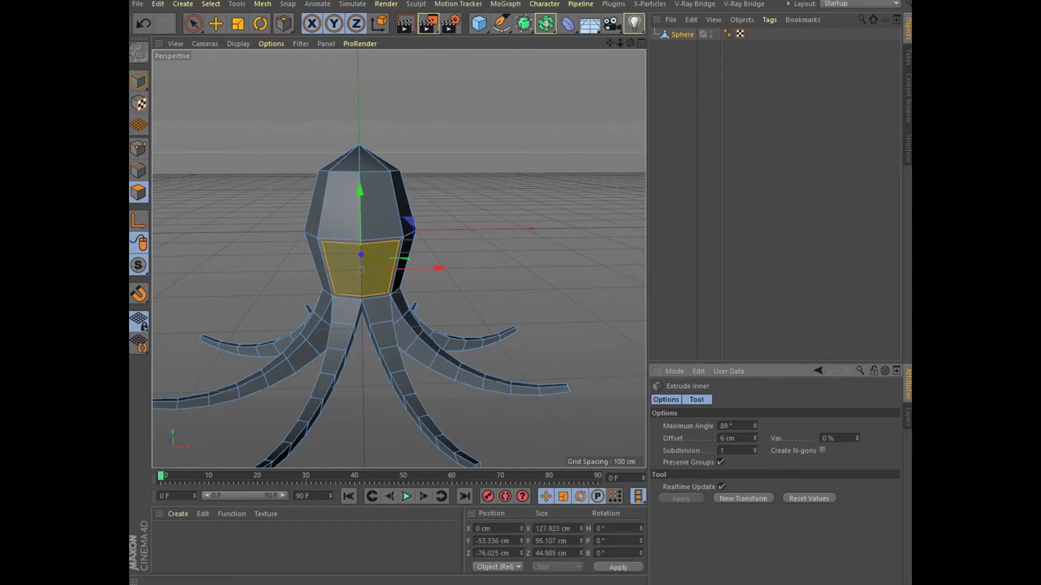
Redo the inset with Preserve Groups off so each face insets separately, at 7.9 cm offset.
left_click(143, 23)
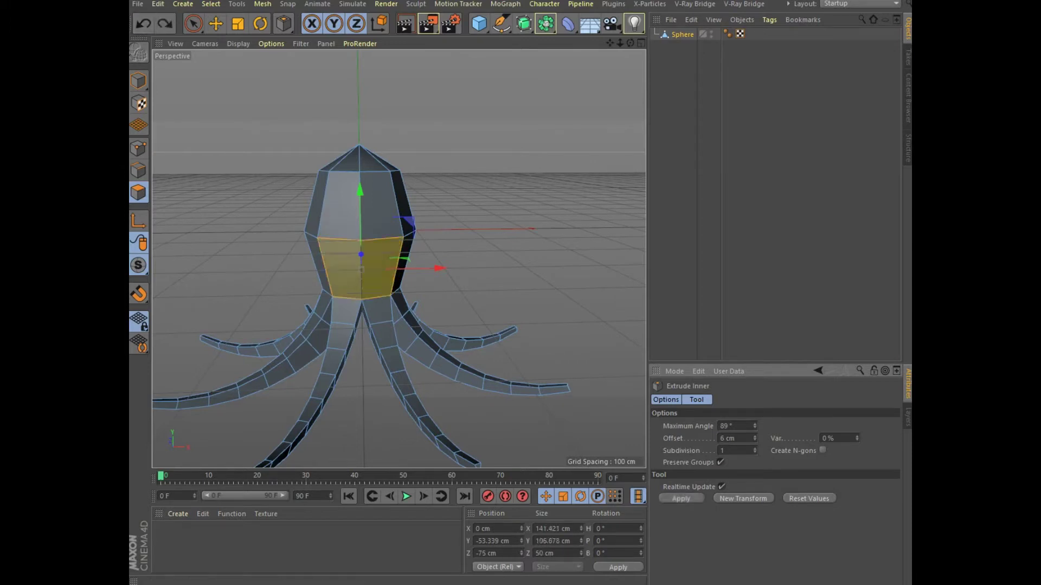
left_click(681, 499)
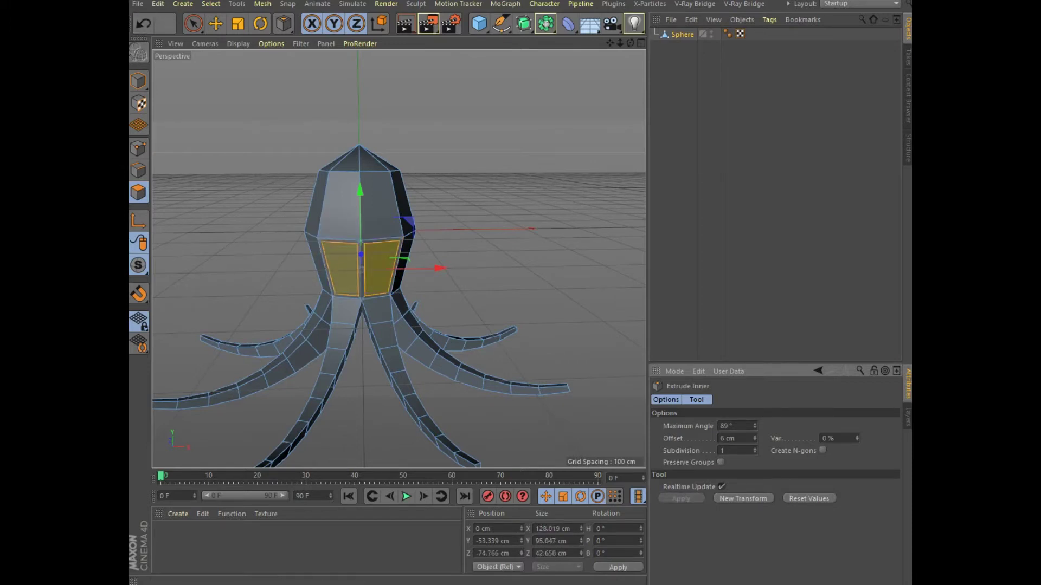
scroll(414, 306, "up", 3)
scroll(430, 297, "up", 3)
left_click_drag(347, 217, 365, 217)
right_click(365, 218)
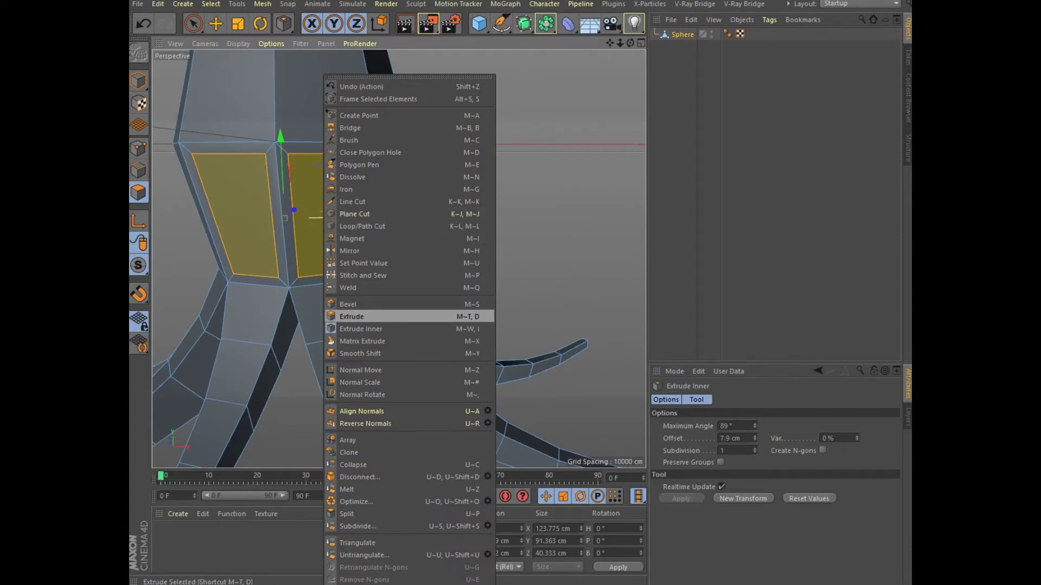
Extrude the eye faces inward 7 cm, then deepen the sockets to -12.5 cm.
left_click(358, 316)
double_click(722, 438)
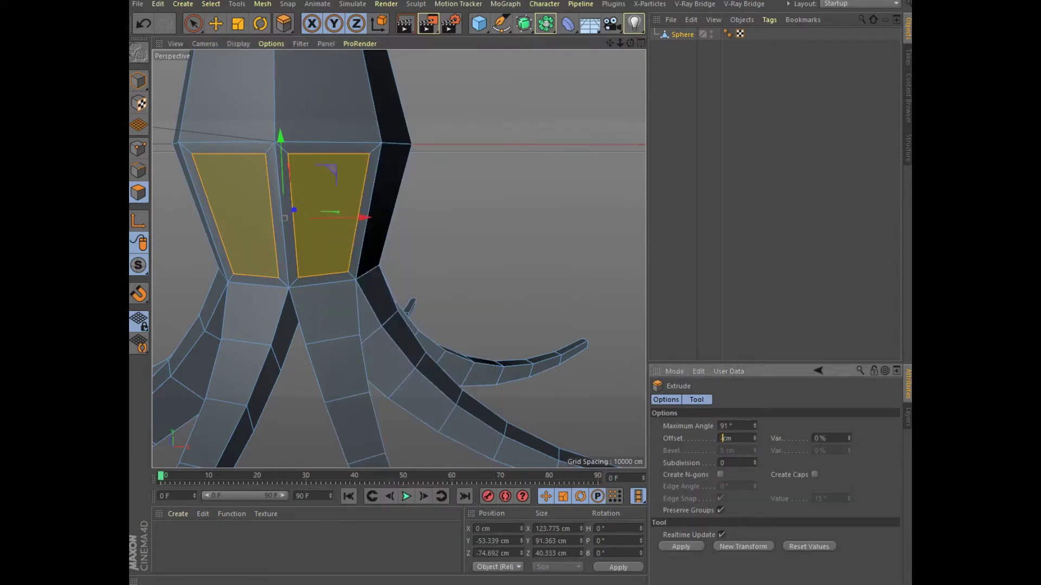
type("-7")
key("Return")
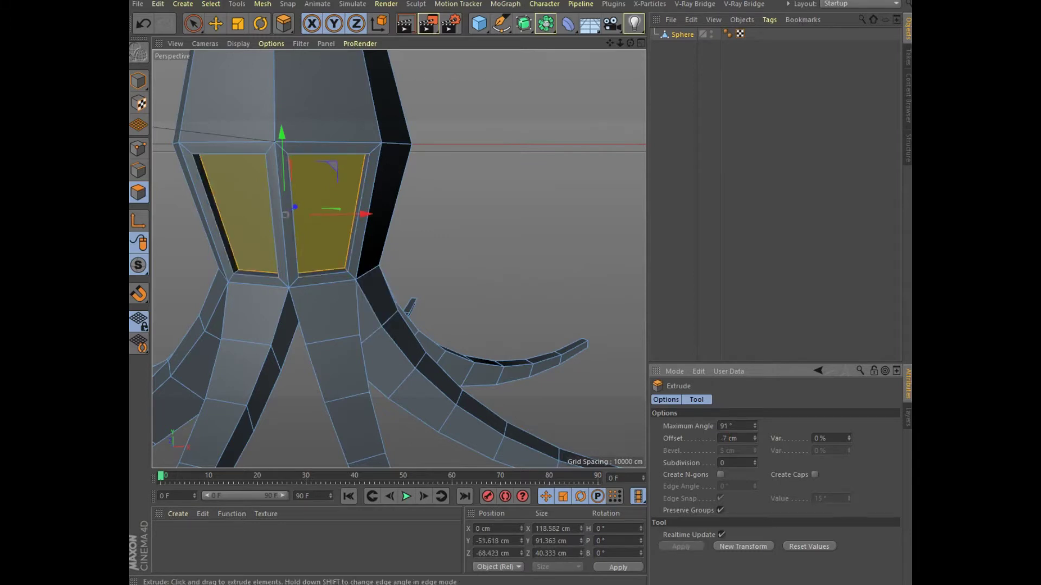
left_click_drag(284, 214, 286, 212)
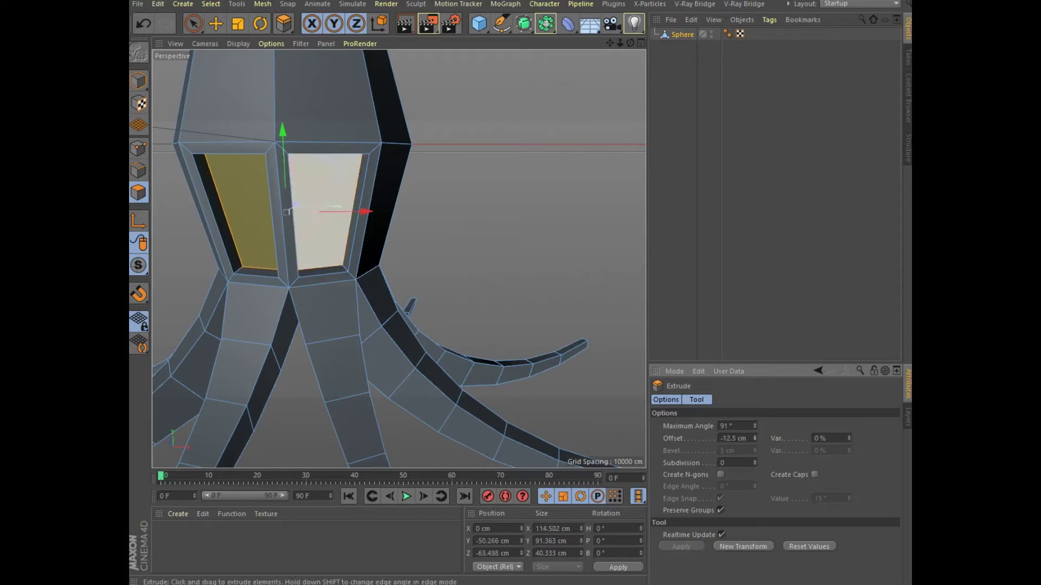
right_click(287, 212)
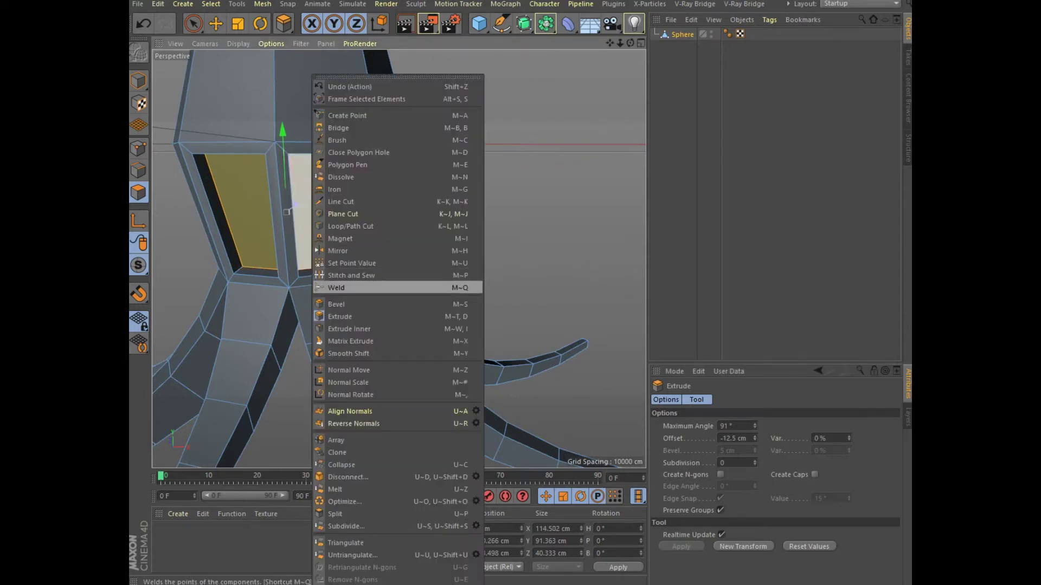
Inset the eye faces again and extrude them 16 cm outward into raised eye blocks.
left_click(349, 329)
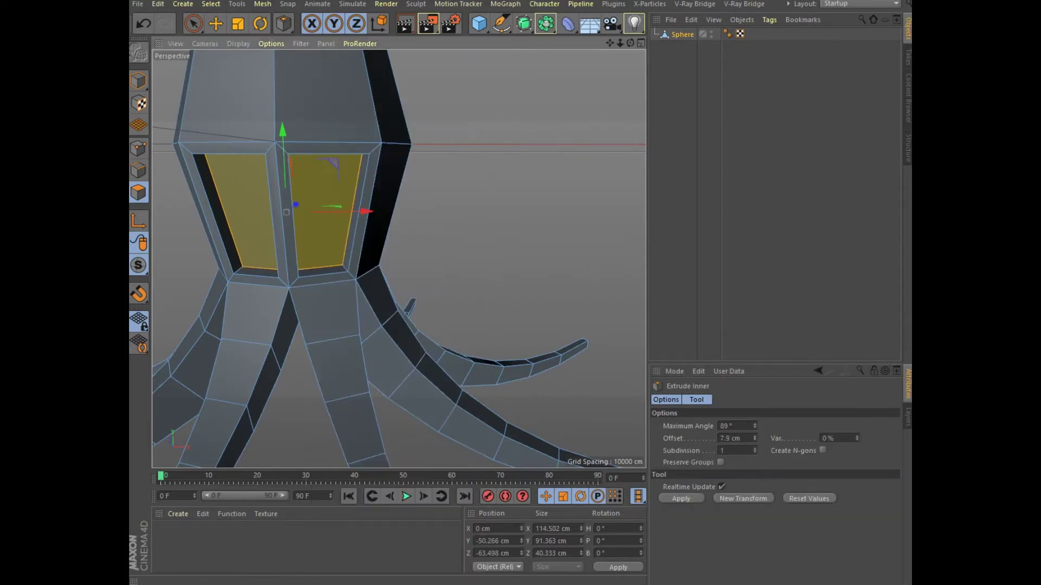
left_click(286, 212)
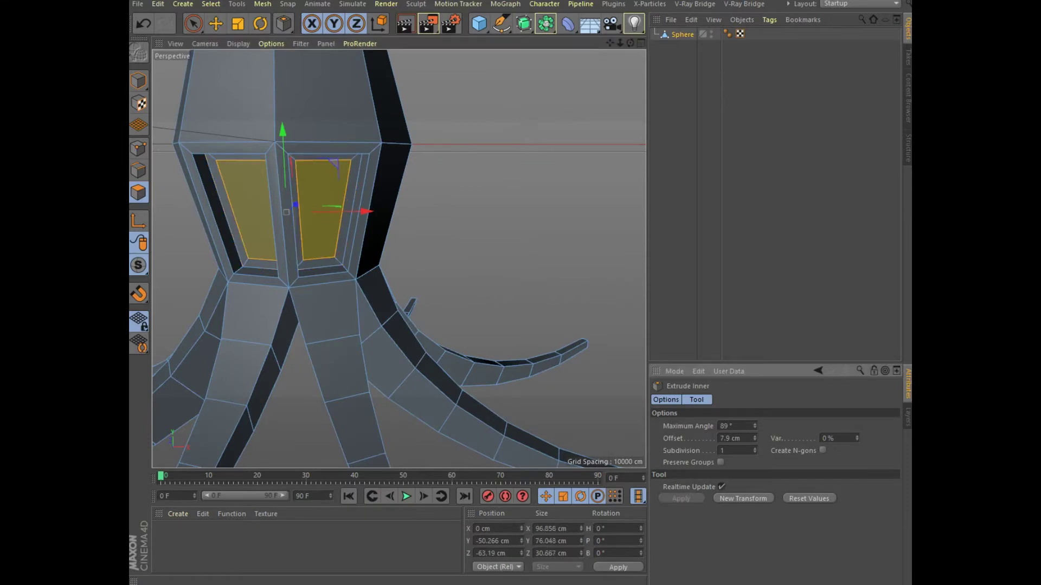
right_click(320, 212)
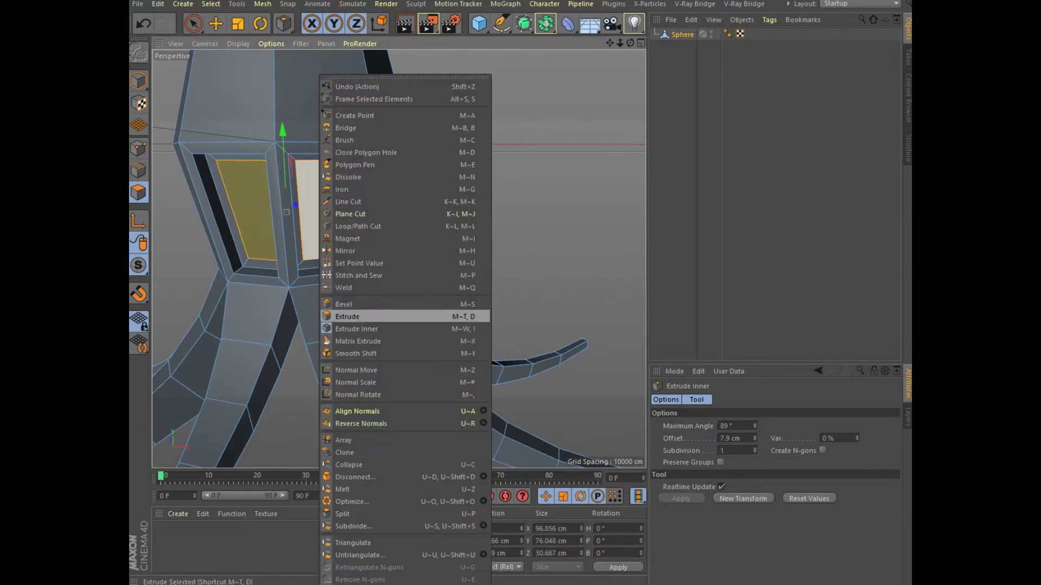
left_click(347, 317)
left_click(746, 438)
type("10")
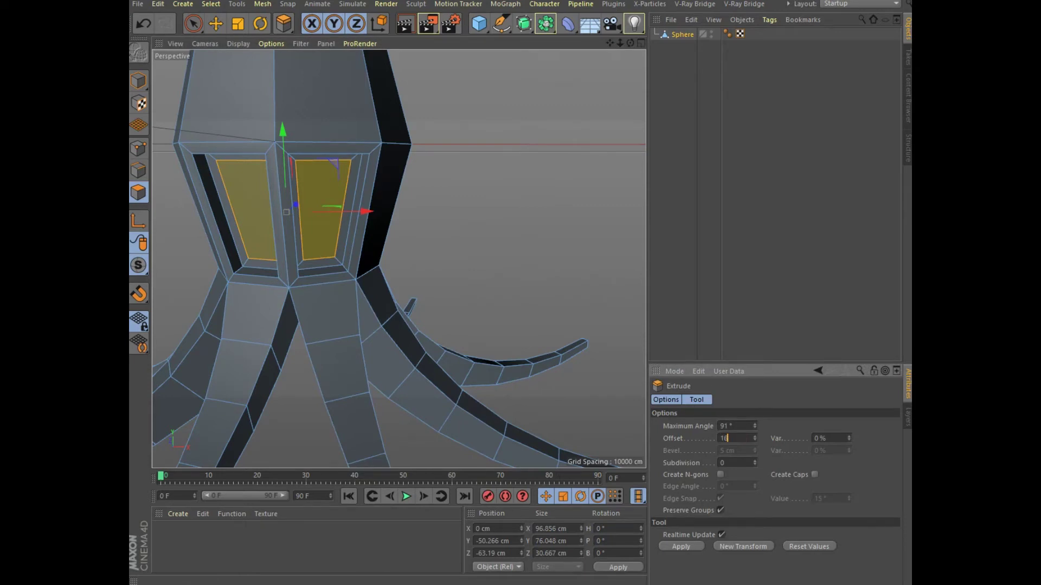
key("Return")
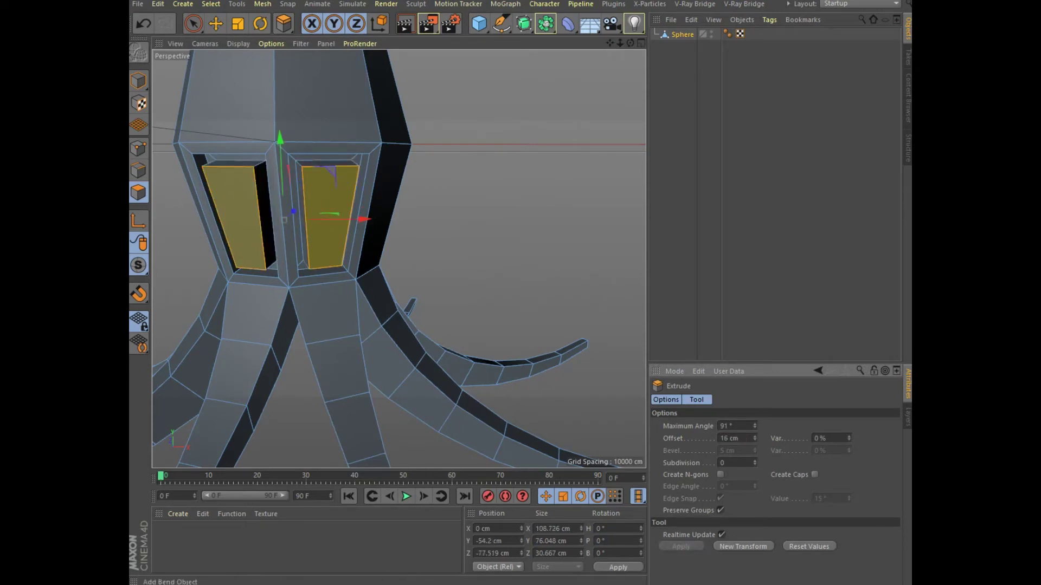
left_click(523, 23)
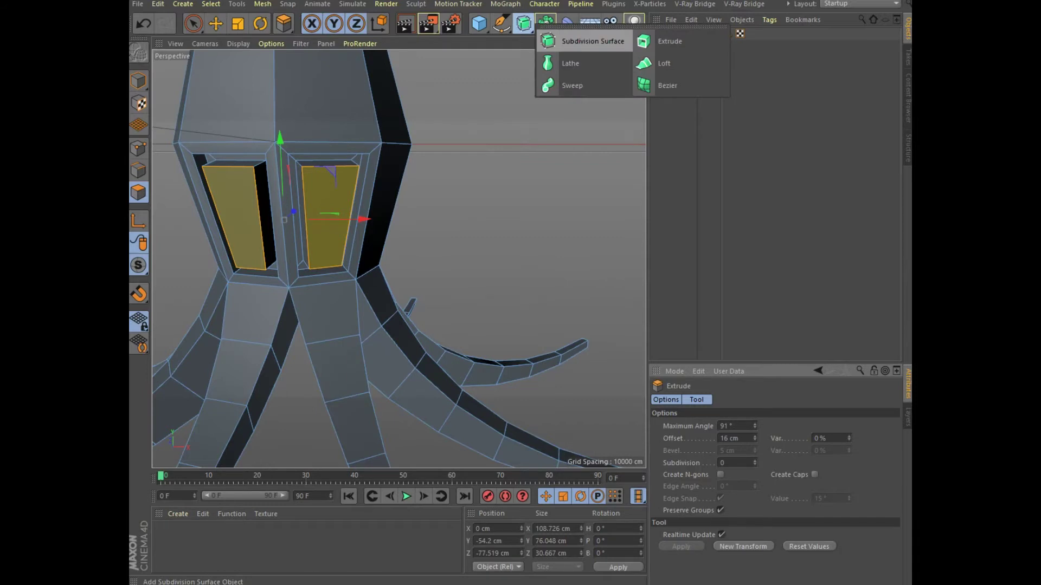
Add a Subdivision Surface, parent the Sphere under it, zoom out to check, then disable it.
left_click(569, 41, "alt")
left_click(689, 46)
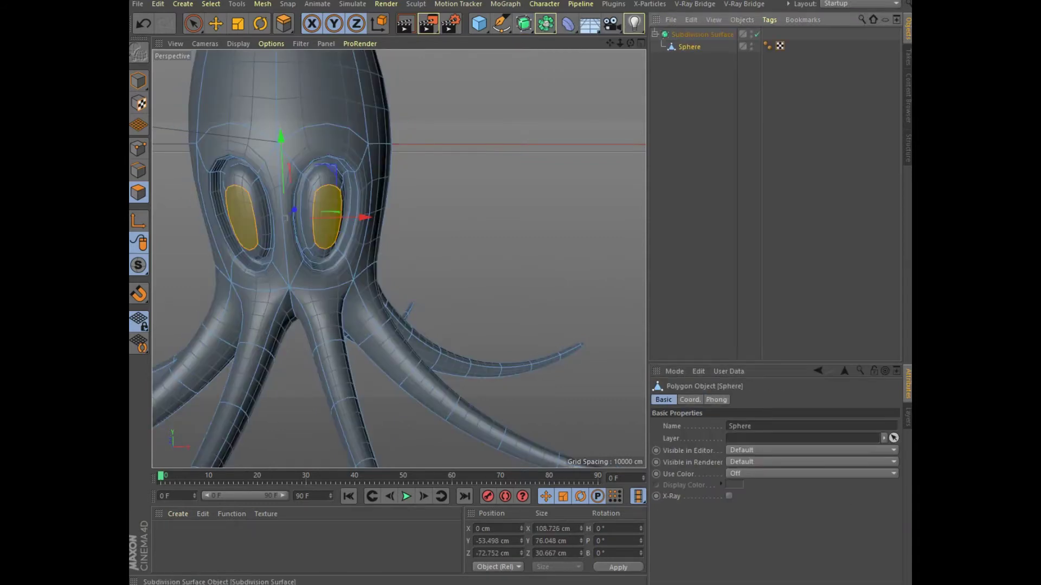
scroll(385, 186, "down", 3)
scroll(385, 186, "down", 3)
scroll(411, 188, "down", 3)
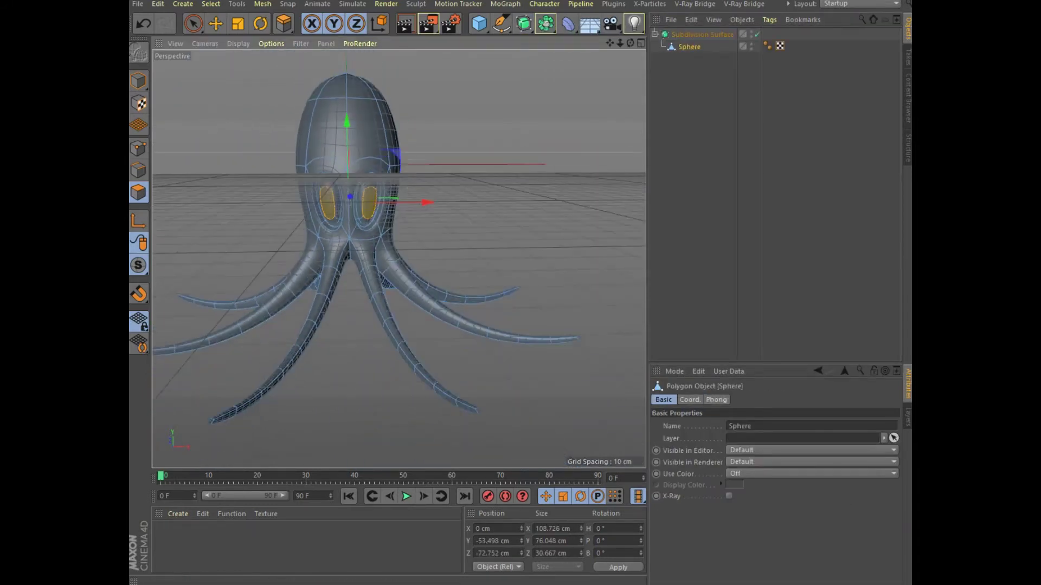
left_click(757, 34)
key("d")
scroll(294, 203, "up", 5)
scroll(294, 203, "up", 2)
right_click(488, 76)
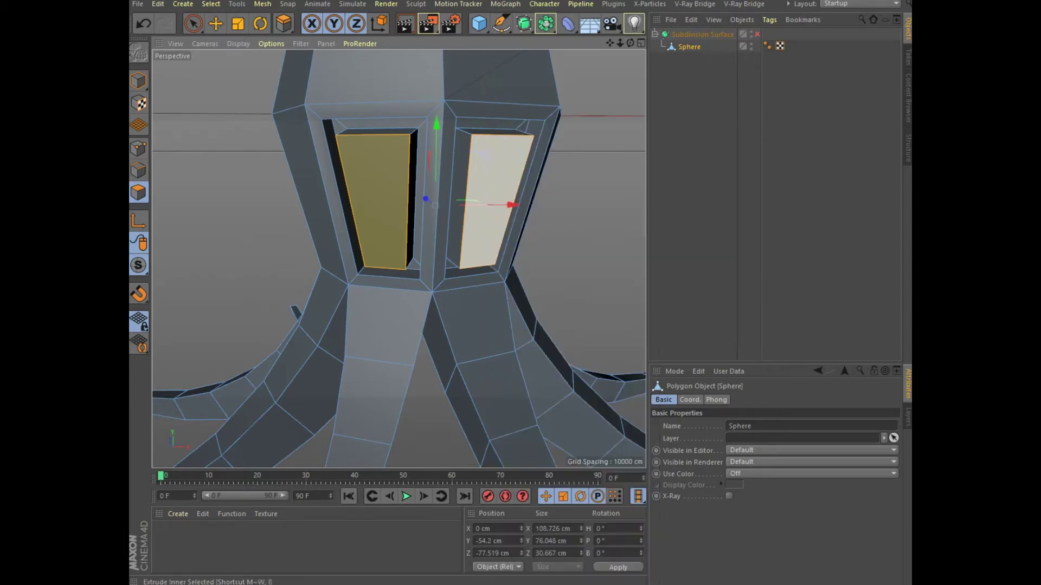
Inset the selected eye faces with Extrude Inner by about 3.9 cm.
left_click(523, 329)
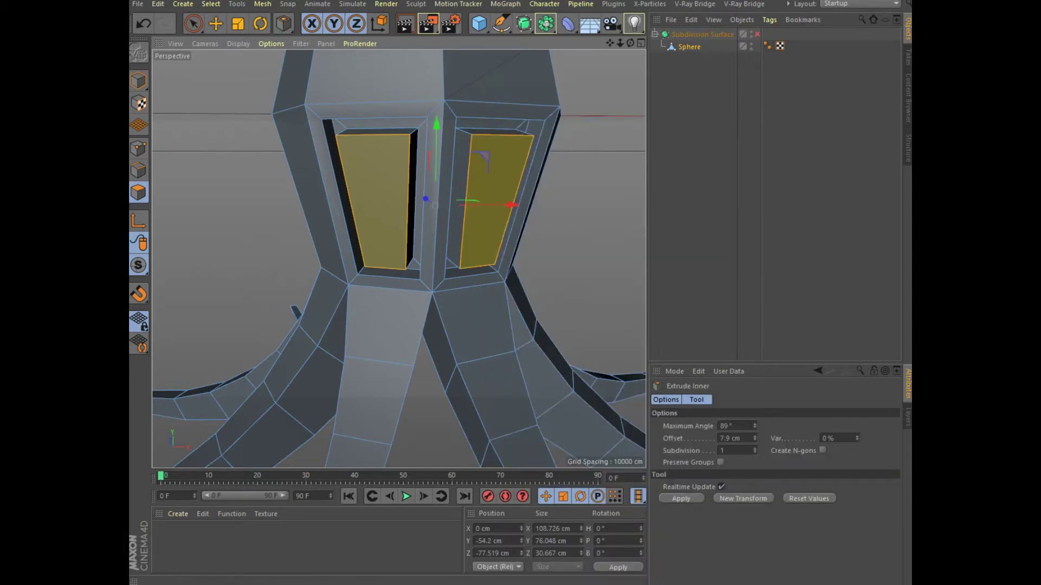
left_click(481, 154)
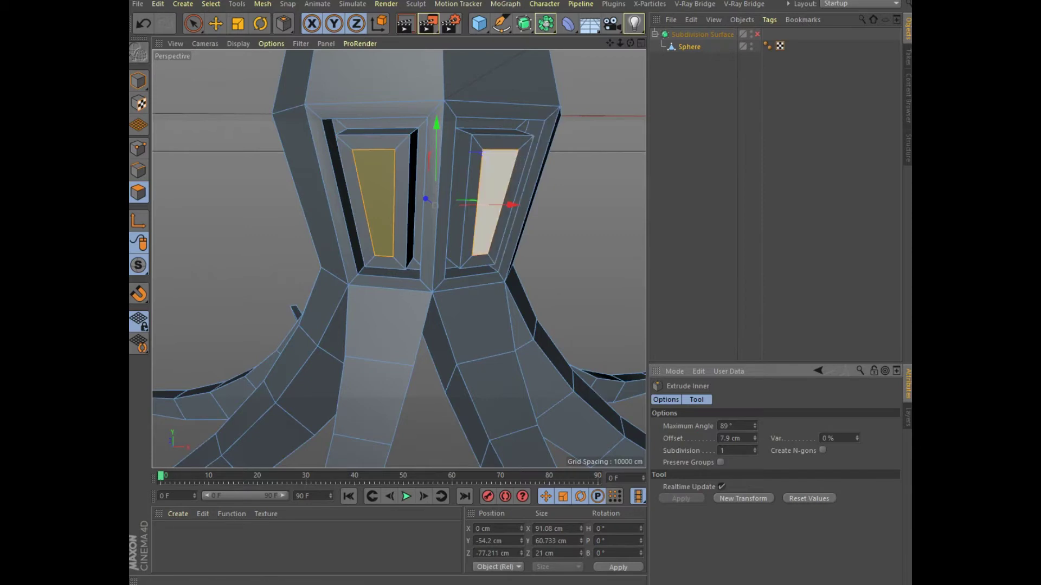
right_click(498, 76)
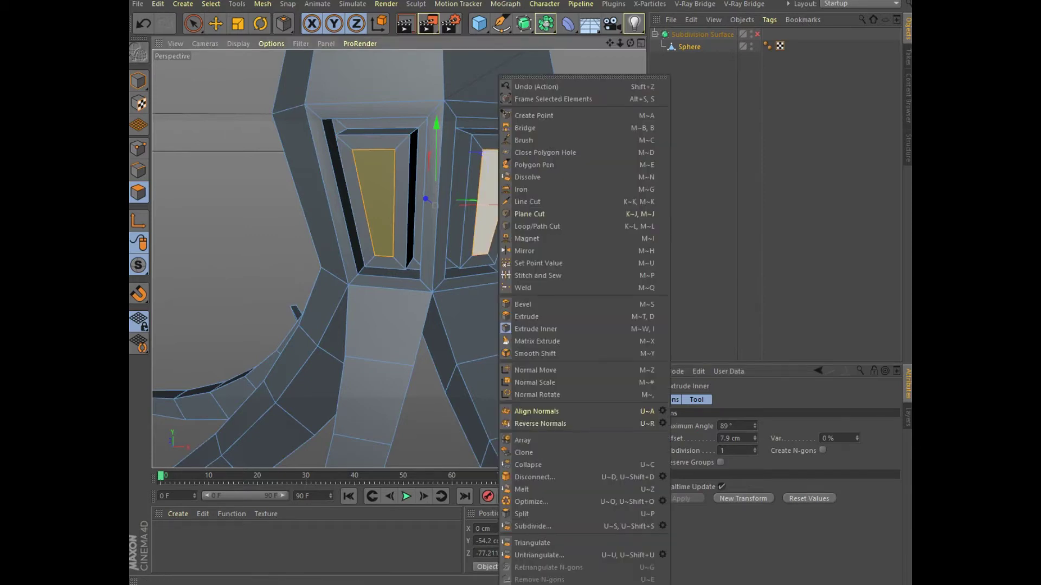
key("Escape")
left_click_drag(484, 156, 485, 156)
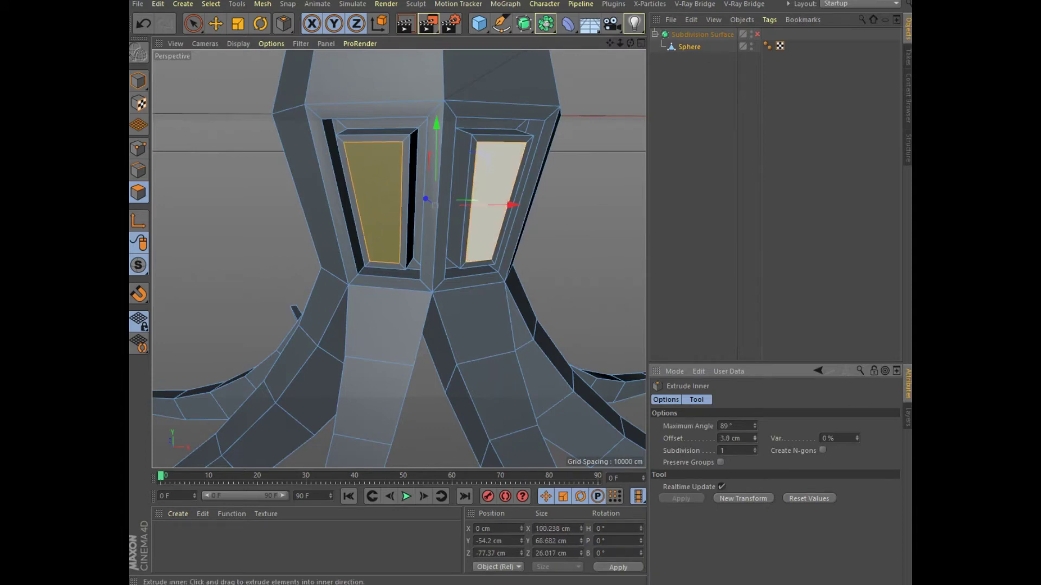
Extrude the eye faces -16 cm into the head.
right_click(484, 156)
left_click(534, 317)
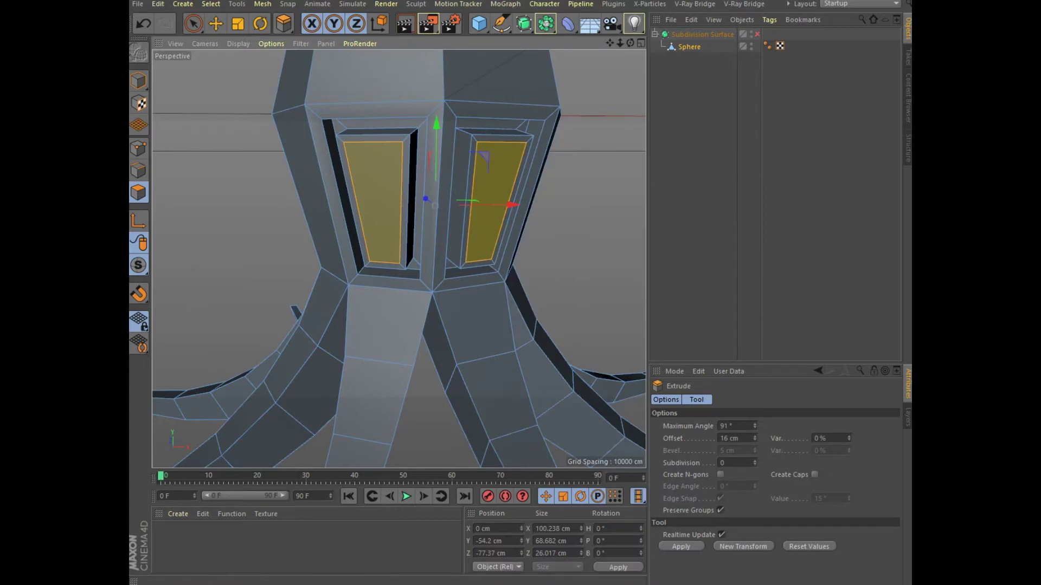
left_click(721, 438)
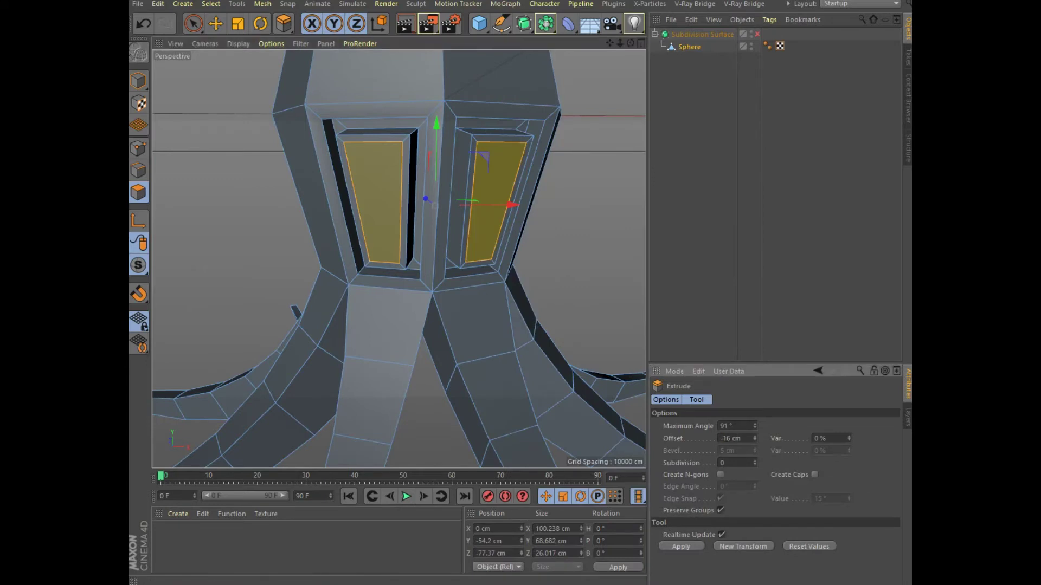
type("-")
key("Return")
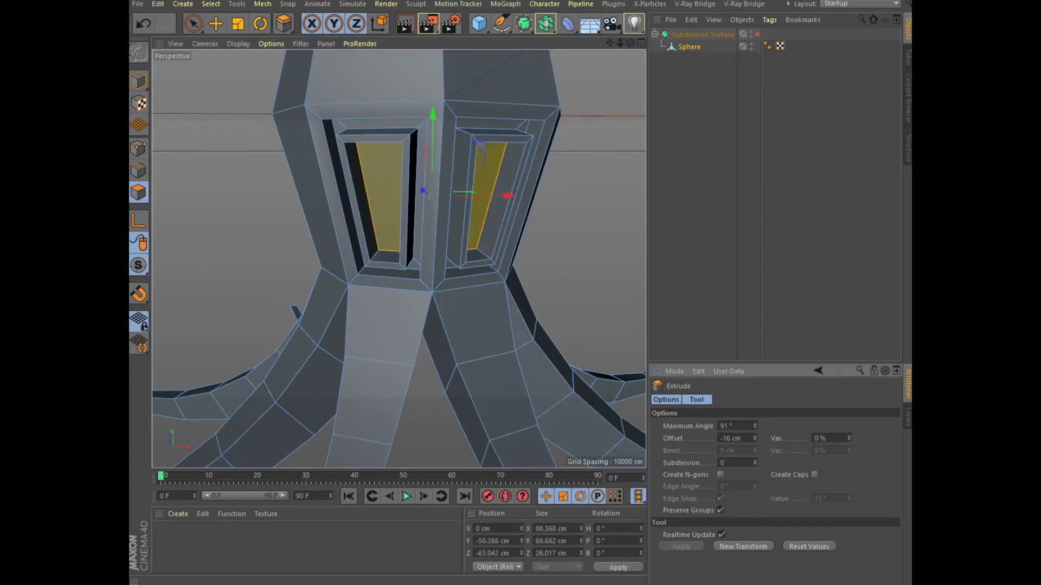
Orbit to the right eye socket and inset the eye face once more, ready to extrude.
left_click_drag(295, 311, 285, 419, "alt")
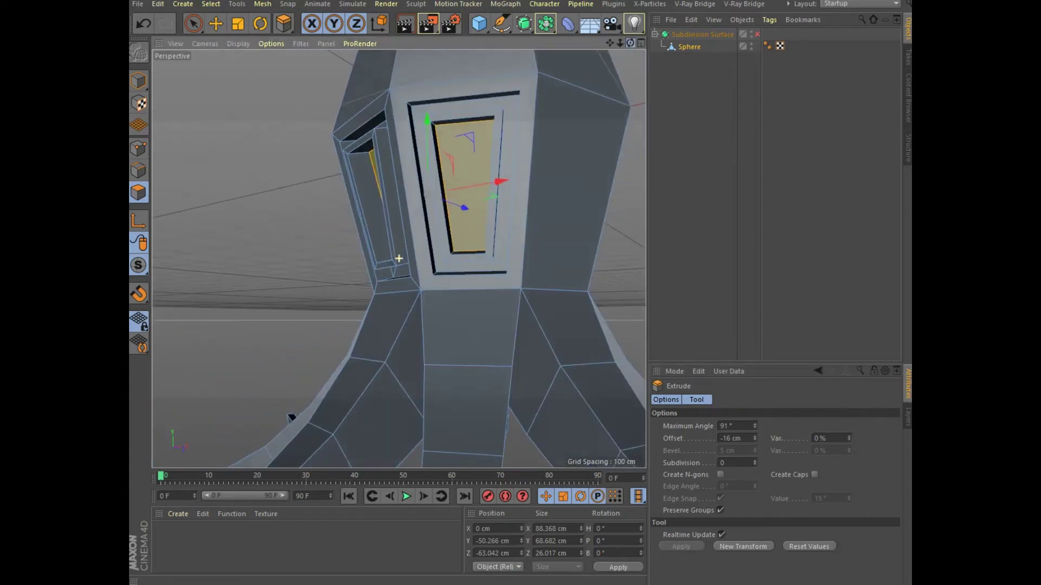
right_click(470, 315)
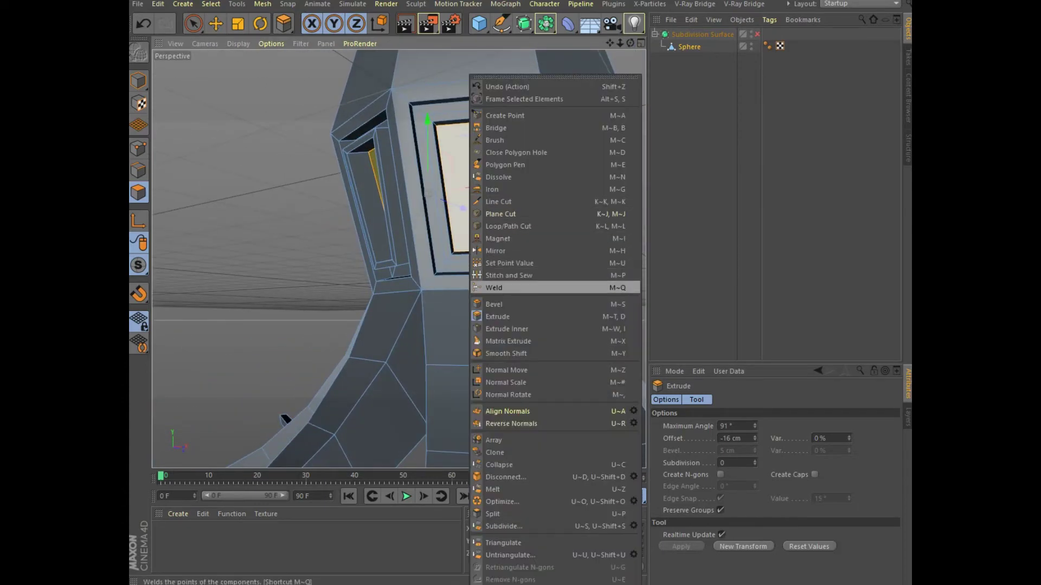
left_click(490, 326)
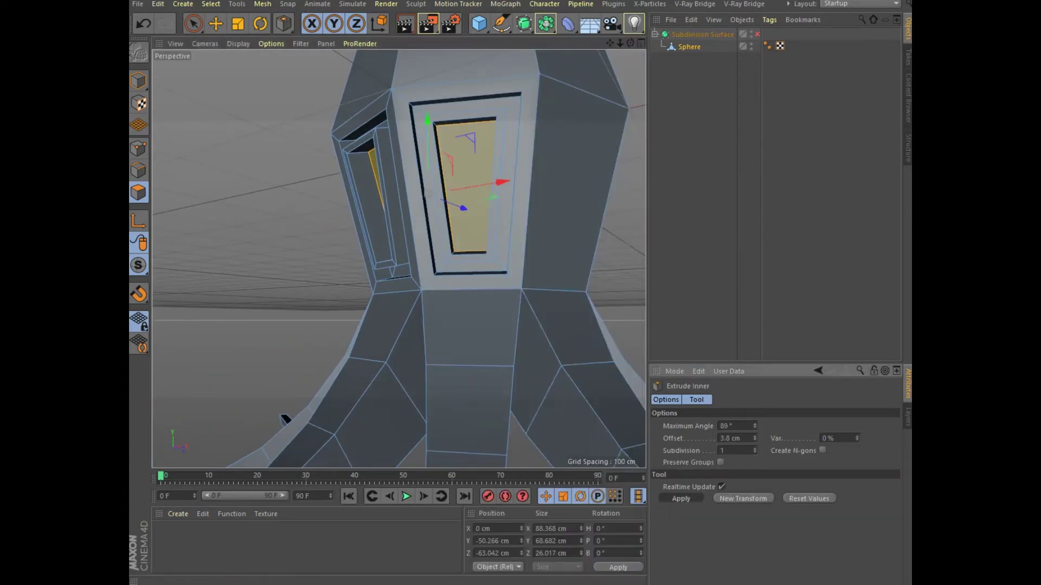
left_click(681, 499)
right_click(469, 298)
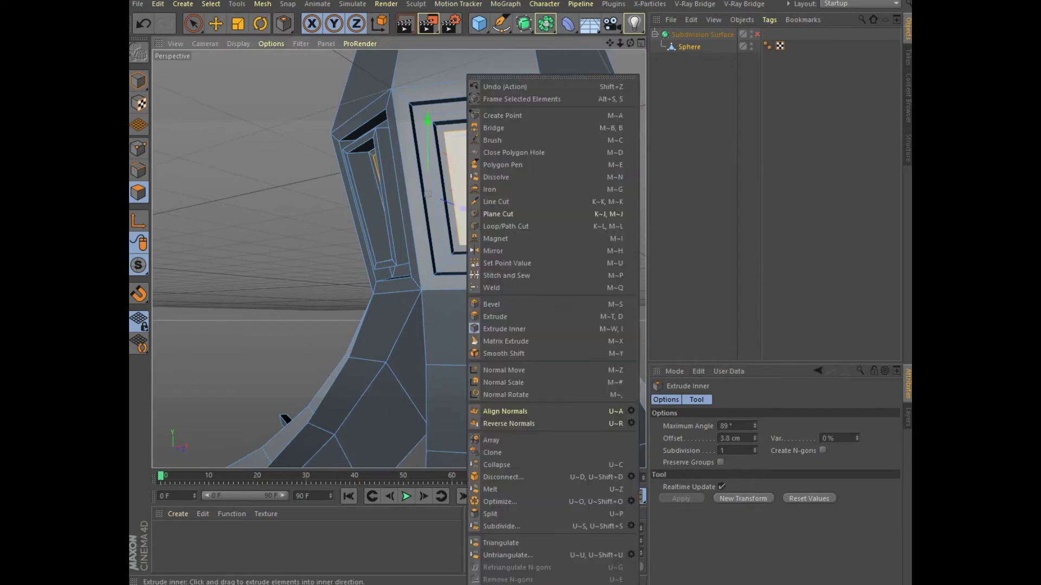
left_click(495, 317)
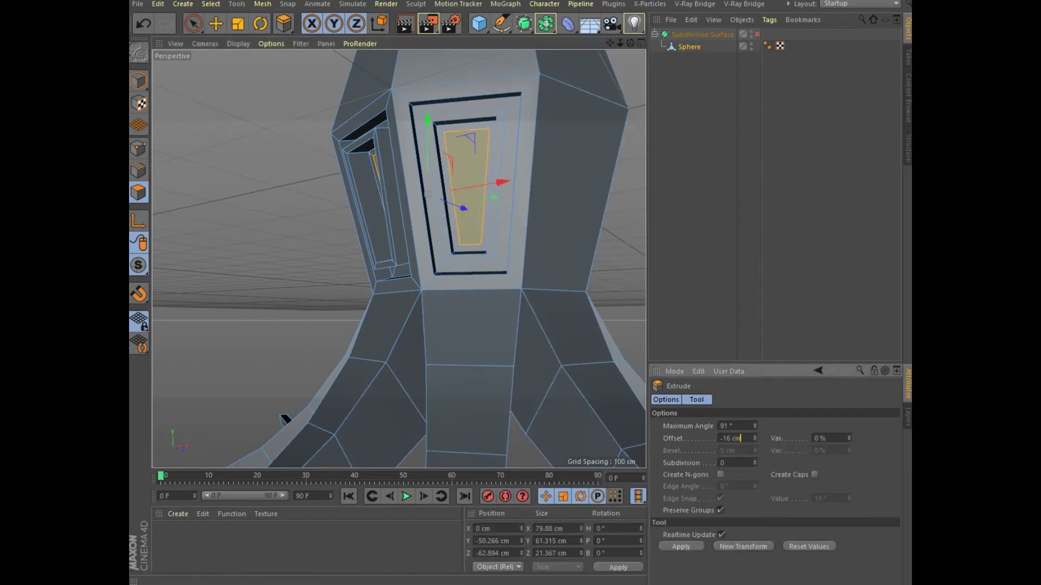
type("20")
Extrude the inner eye faces 31.8 cm outward into eyeballs and re-enable Subdivision Surface smoothing.
key("Return")
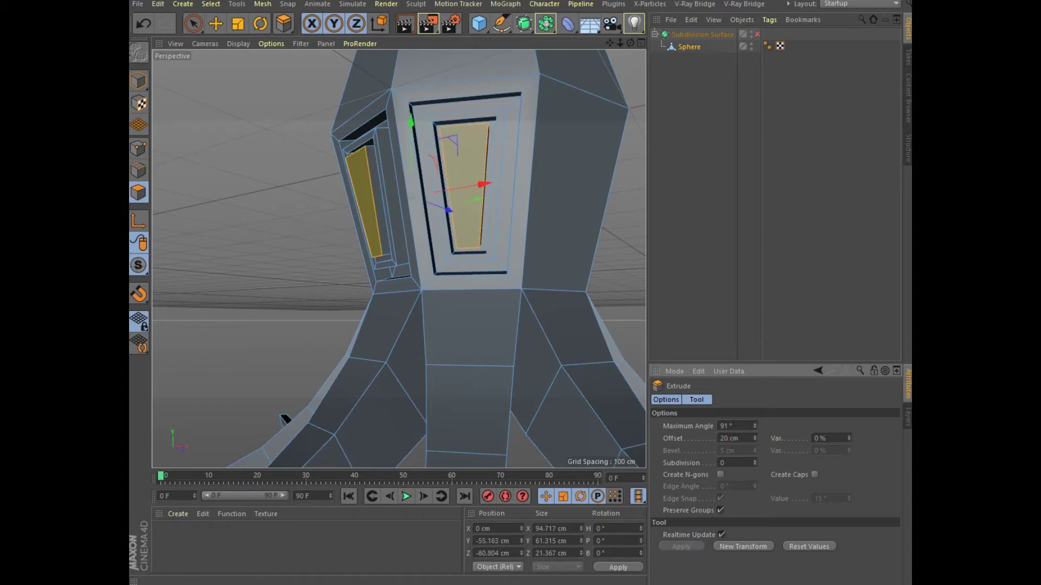
mouse_move(410, 195)
left_mouse_down()
mouse_move(398, 197)
mouse_move(440, 225)
left_mouse_up()
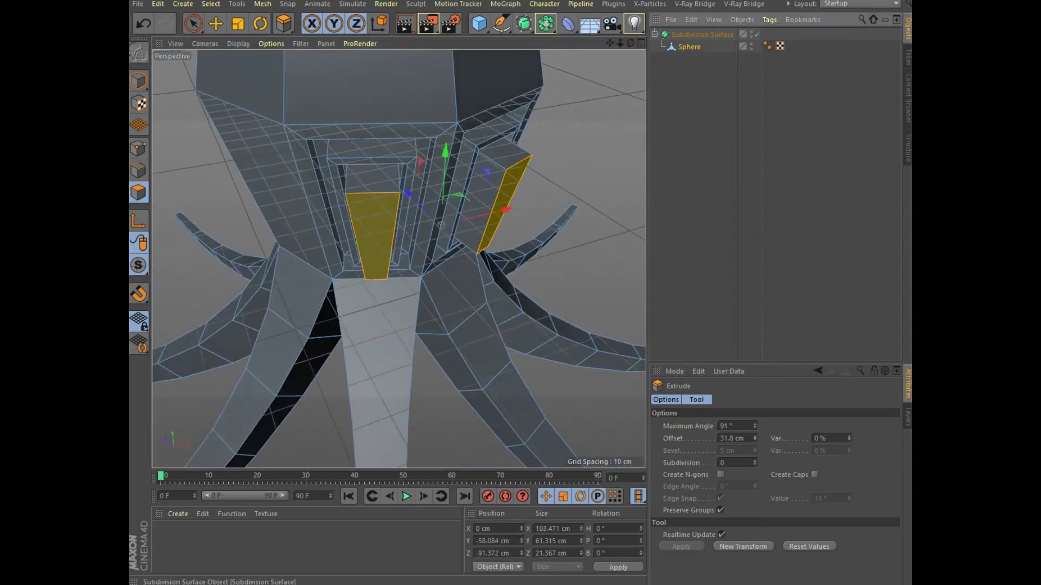
key("q")
mouse_move(435, 216)
left_mouse_down("alt")
mouse_move(394, 244)
mouse_move(401, 254)
left_mouse_up("alt")
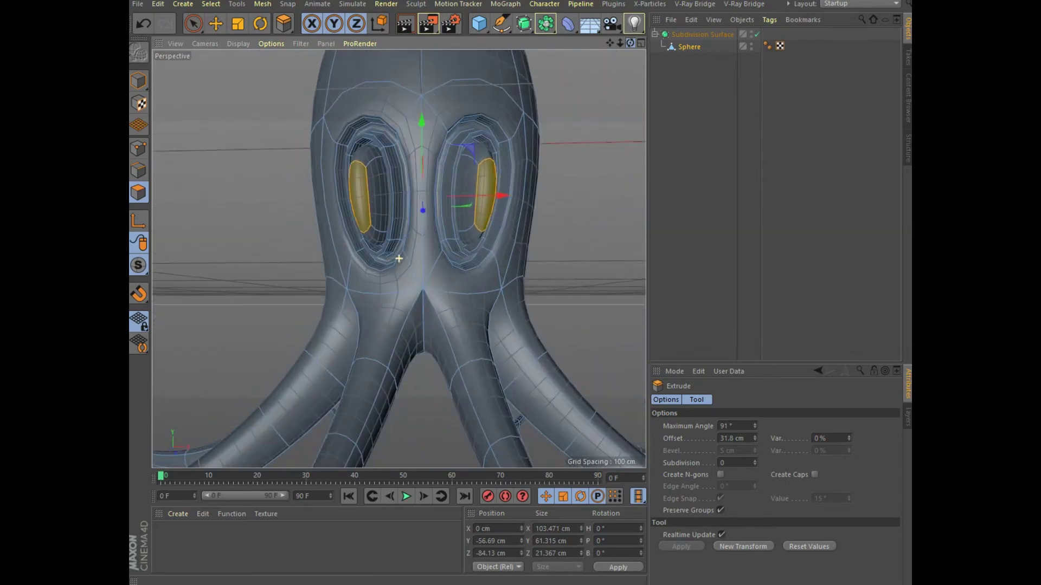
scroll(399, 259, "down", 3)
scroll(399, 259, "down", 2)
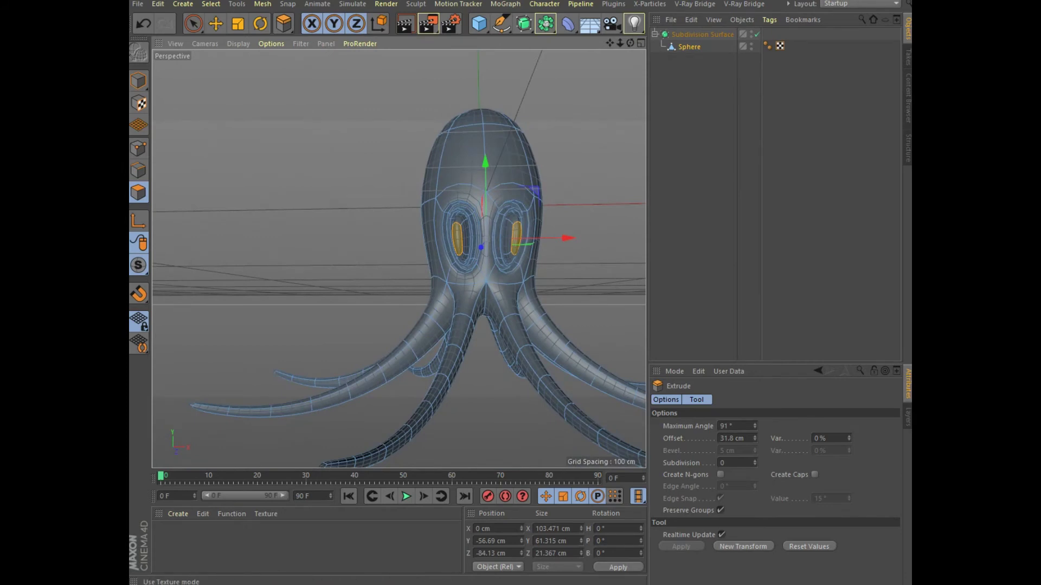
key("space")
scroll(575, 206, "up", 3)
scroll(574, 206, "up", 3)
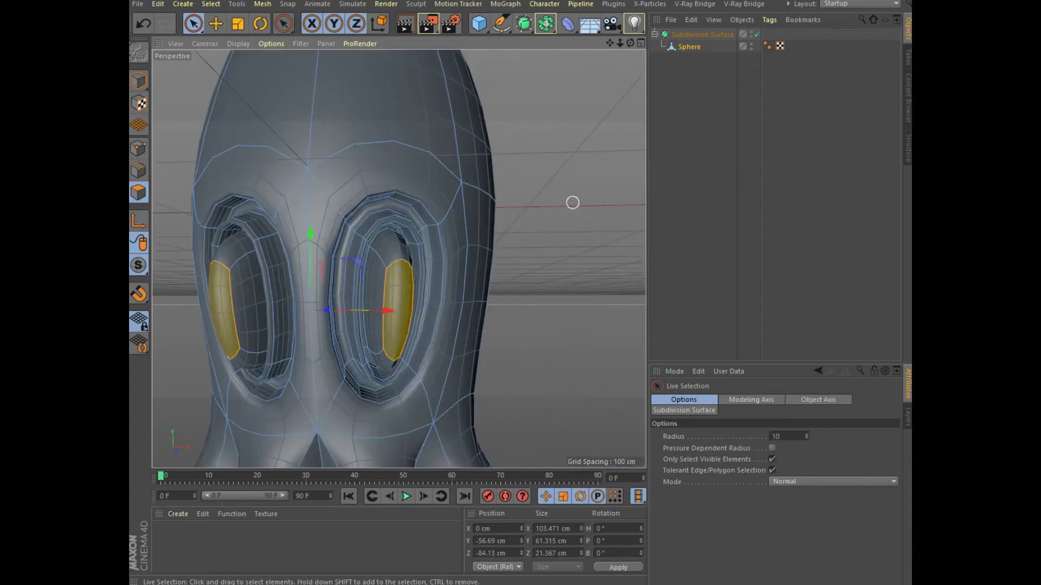
Select the right eye's polygons and scale them to about 126% wide and 115% tall.
mouse_move(407, 214)
left_mouse_down()
mouse_move(351, 232)
mouse_move(424, 289)
mouse_move(421, 222)
mouse_move(355, 244)
mouse_move(339, 355)
mouse_move(380, 393)
mouse_move(382, 249)
left_mouse_up()
left_click_drag(346, 417, 401, 412, "ctrl")
left_click_drag(323, 401, 319, 206, "ctrl")
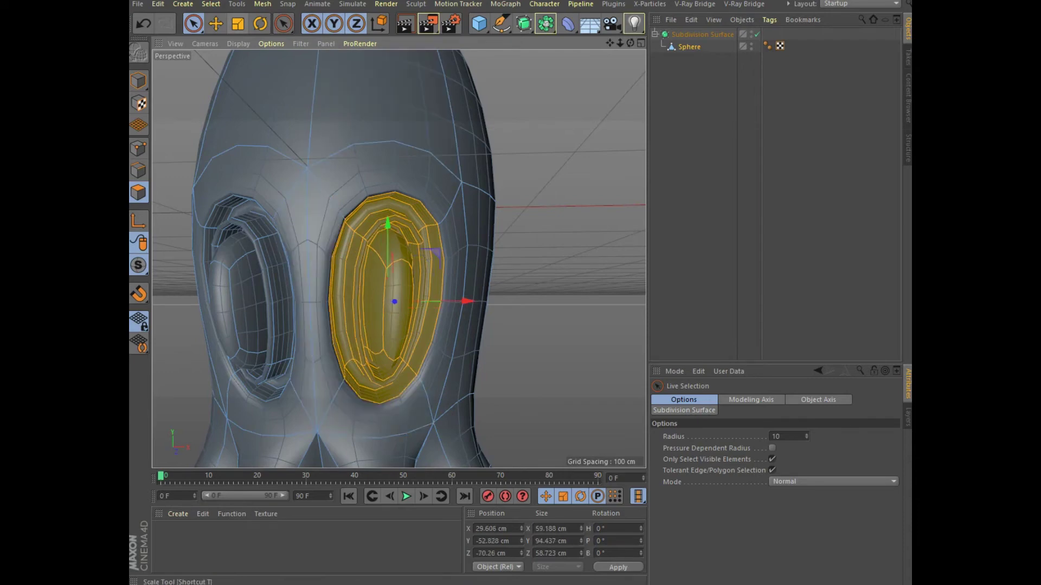
left_click(238, 23)
left_click_drag(469, 299, 486, 300)
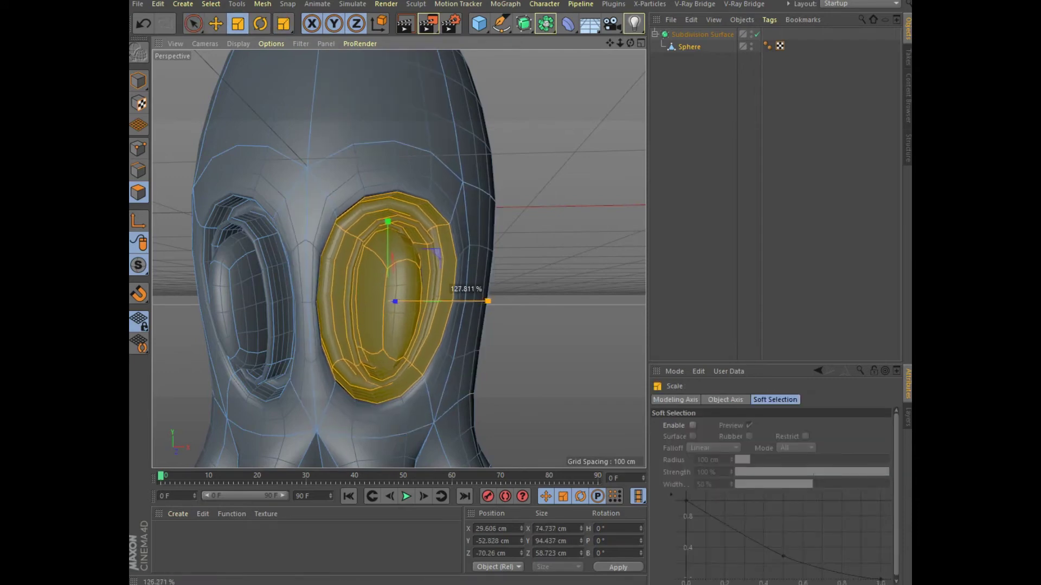
left_click_drag(387, 221, 385, 212)
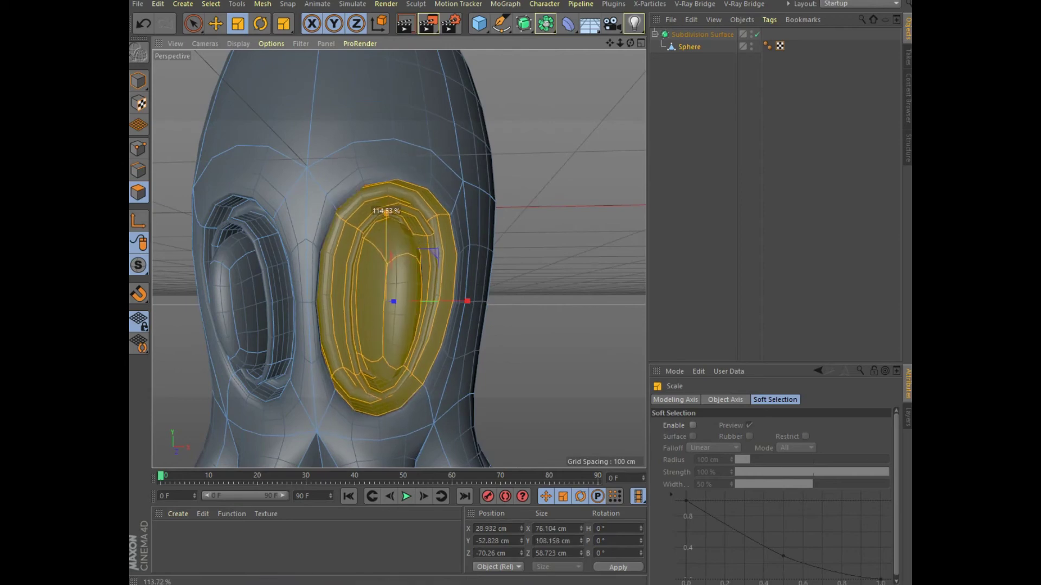
Render a quick smoothed preview, then undo to restore the eye polygon selection.
key("ctrl+shift+a")
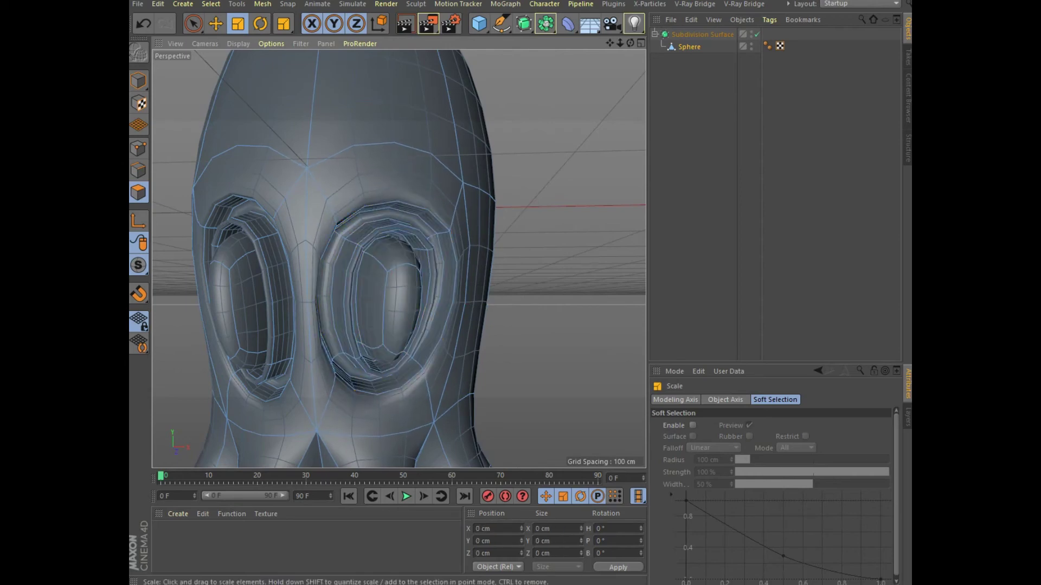
scroll(564, 229, "down", 3)
scroll(564, 230, "down", 2)
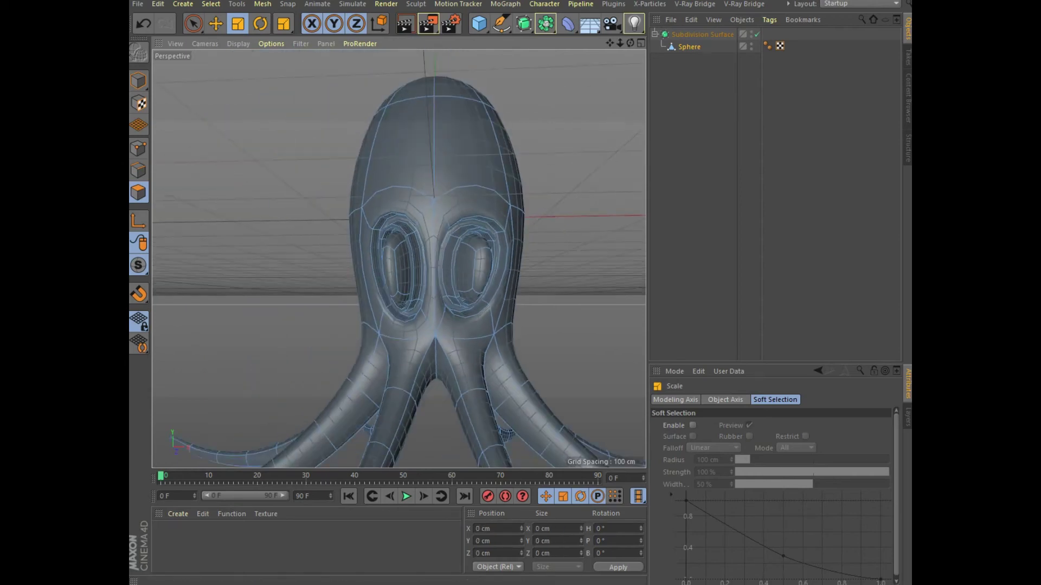
left_click(404, 23)
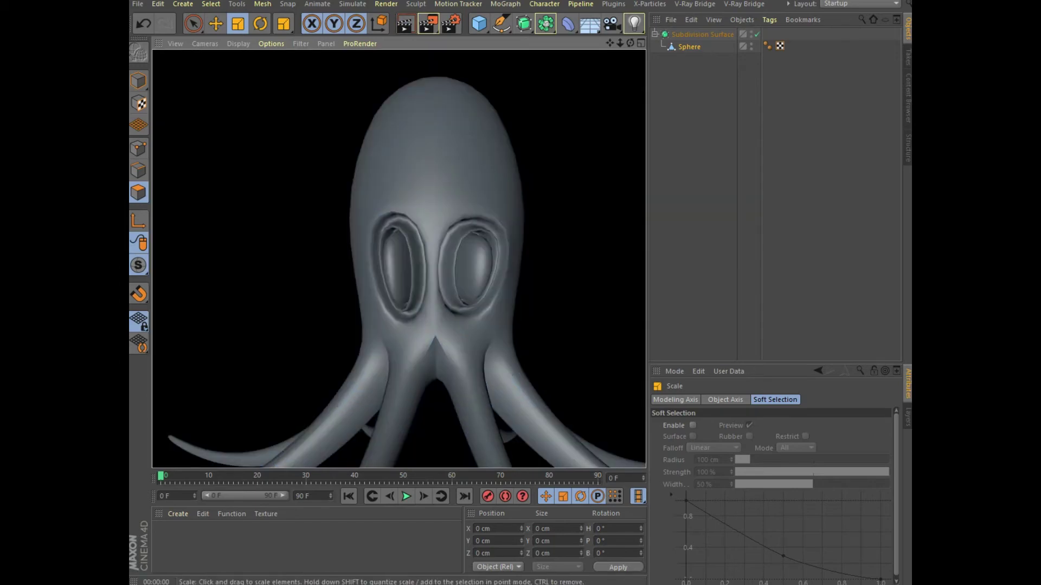
left_click_drag(379, 260, 399, 258, "alt")
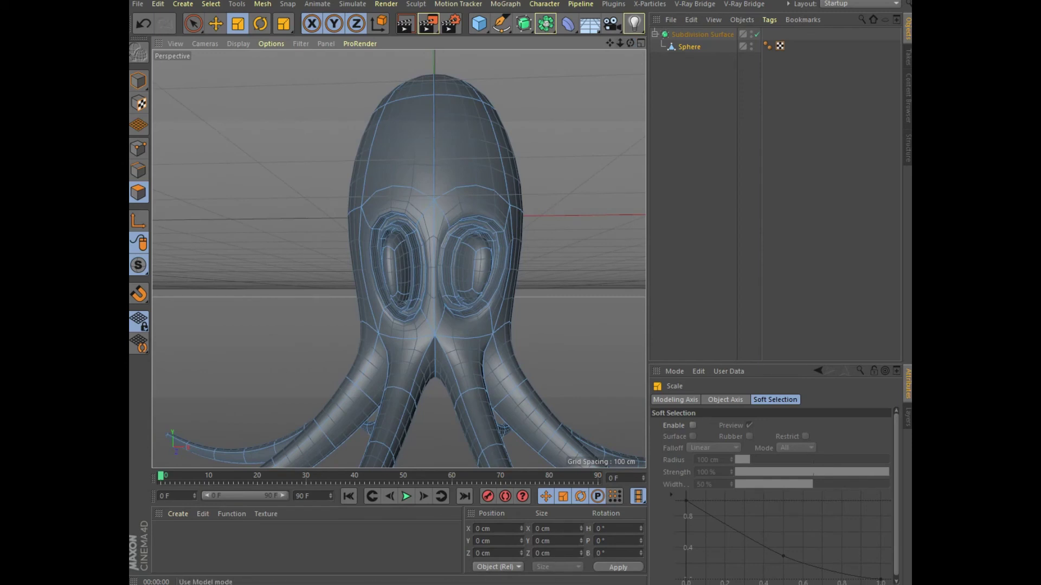
key("ctrl+z")
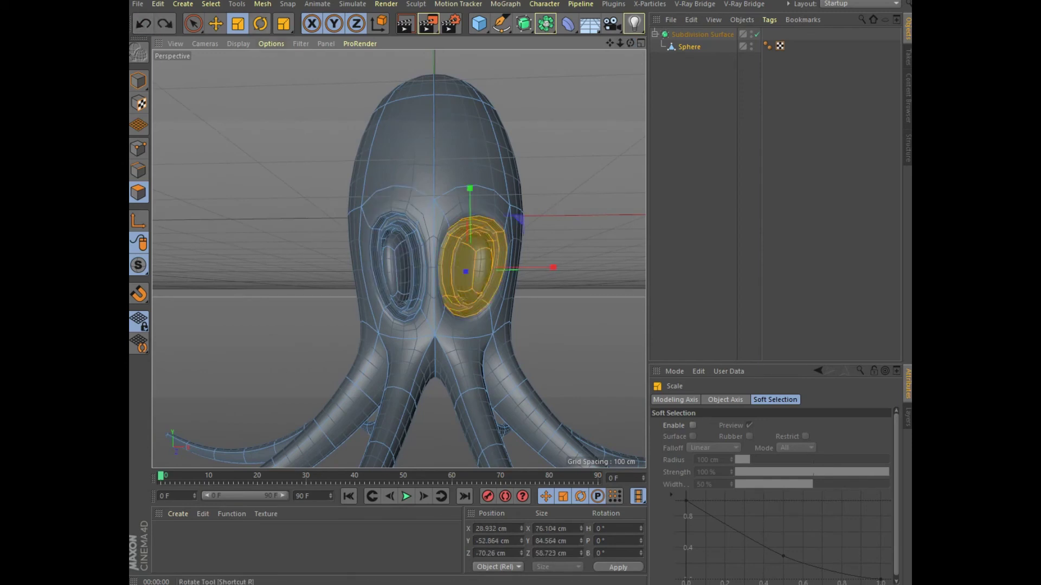
Live-select the inner rim polygons around the left eye, including the bottom of the rim.
left_click(193, 23)
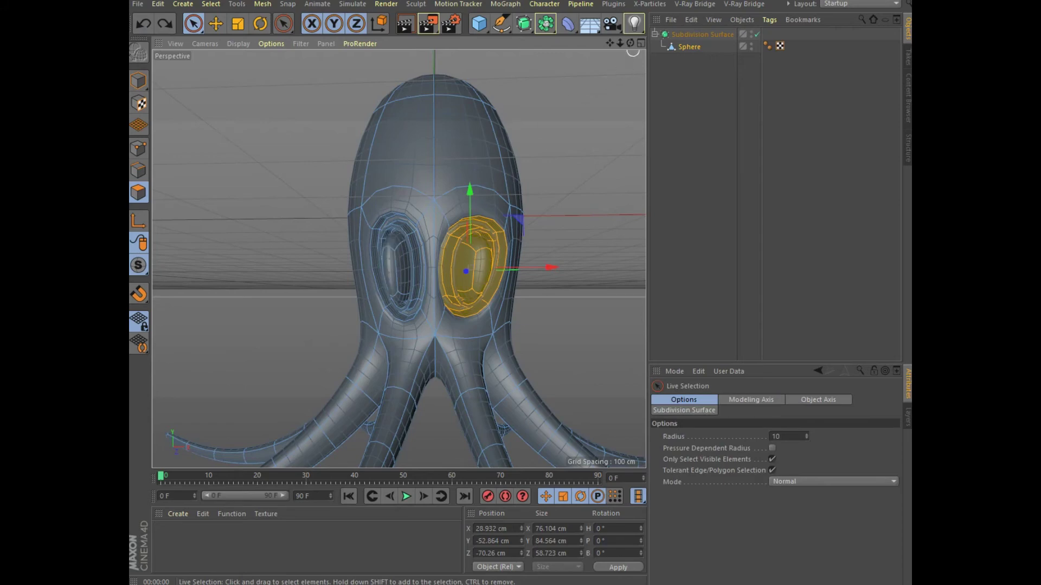
left_click_drag(633, 52, 381, 243, "alt")
scroll(355, 269, "up", 3)
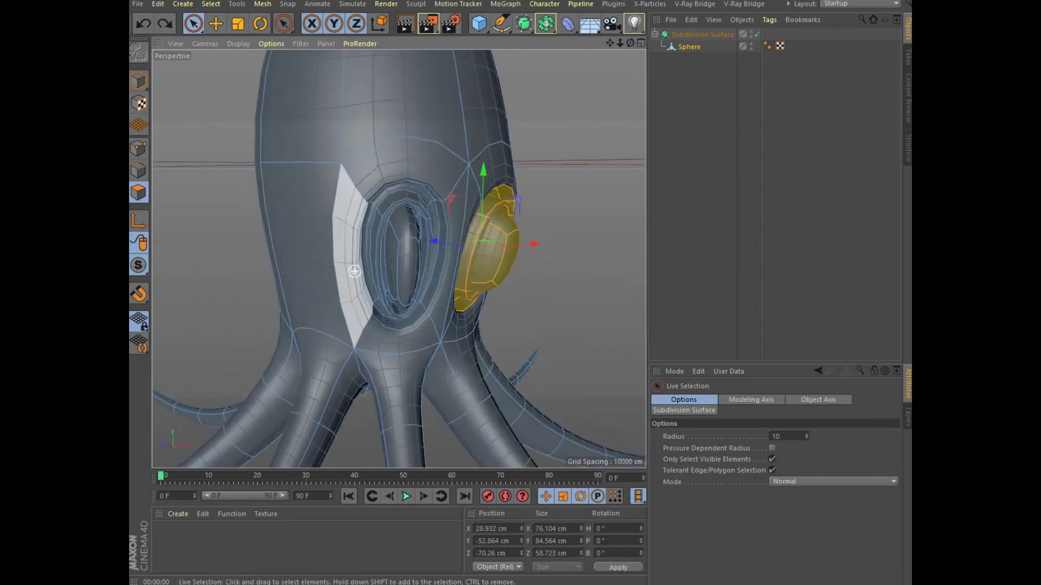
scroll(356, 269, "up", 3)
mouse_move(398, 314)
left_mouse_down()
mouse_move(410, 184)
mouse_move(475, 191)
left_mouse_up()
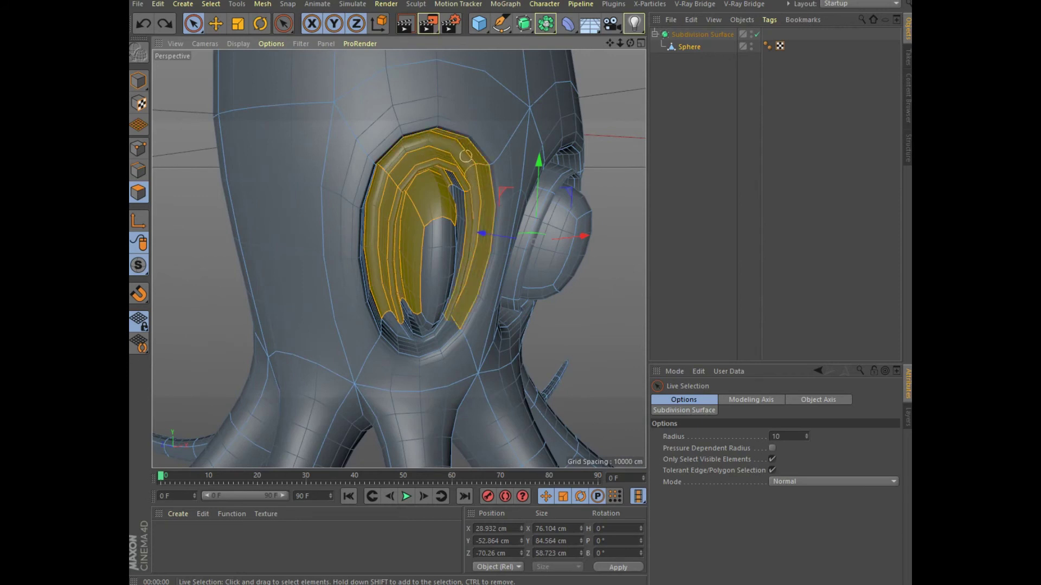
mouse_move(374, 284)
left_mouse_down()
mouse_move(401, 333)
mouse_move(428, 271)
left_mouse_up()
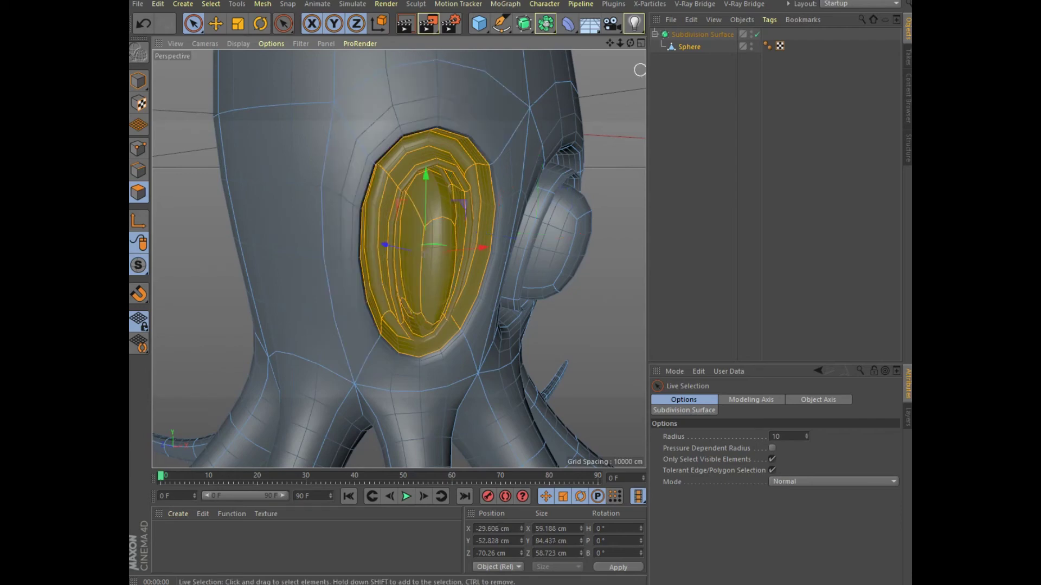
left_click_drag(380, 244, 412, 238, "alt")
scroll(372, 190, "up", 3)
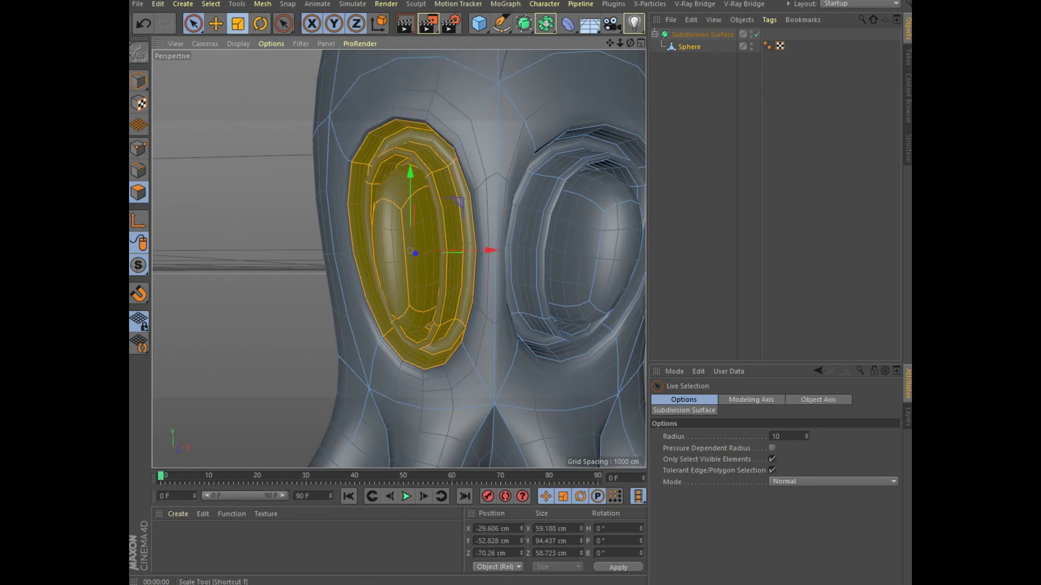
Scale the left eye polygons to about 144% wide and 125% tall.
left_click(237, 23)
left_click_drag(490, 251, 523, 250)
scroll(560, 166, "down", 6)
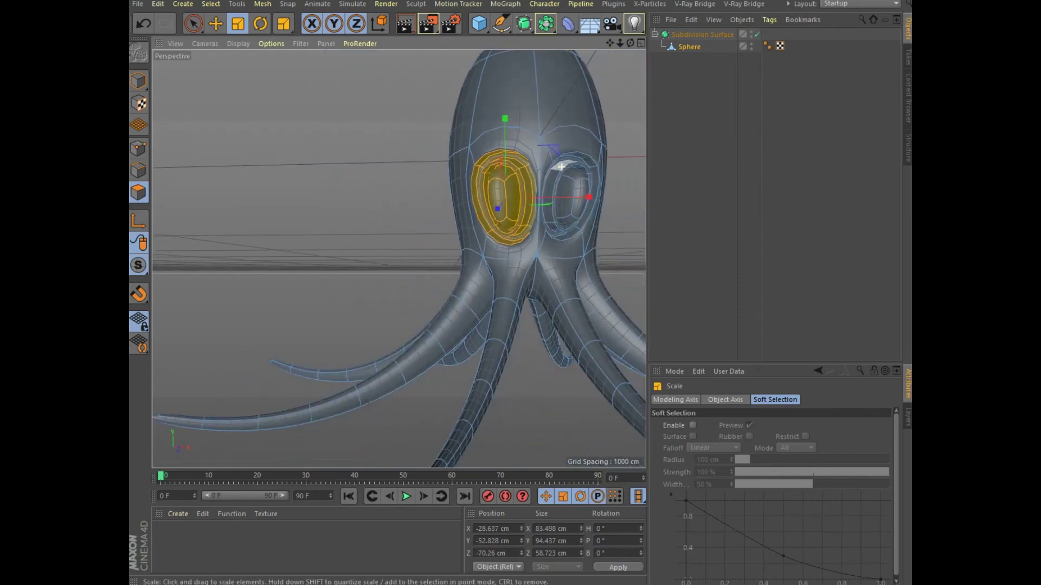
left_click_drag(504, 118, 505, 108)
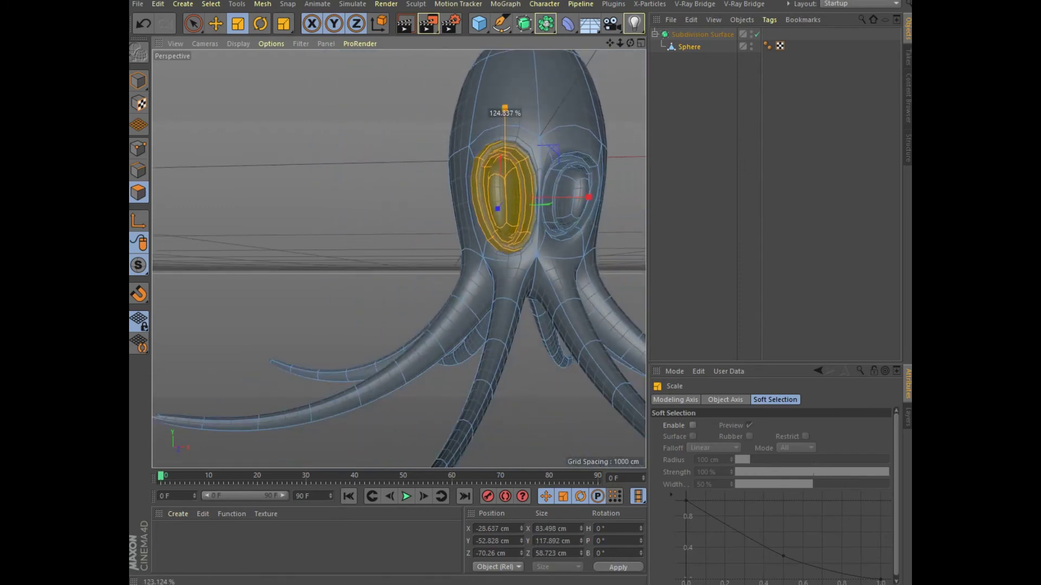
Look down on the head and select a polygon on top of the head.
middle_click_drag(397, 212, 399, 259, "alt")
left_click_drag(399, 260, 412, 303, "alt")
key("9")
left_click(446, 139)
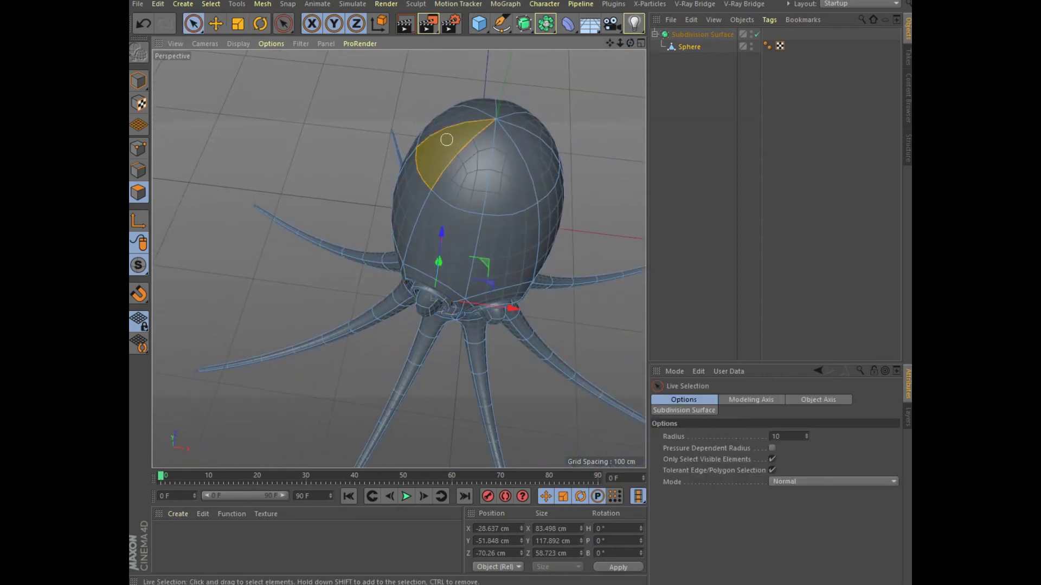
Select the whole top cap of the head and Subdivide it.
mouse_move(491, 112)
left_mouse_down()
mouse_move(508, 152)
mouse_move(399, 258)
left_mouse_up()
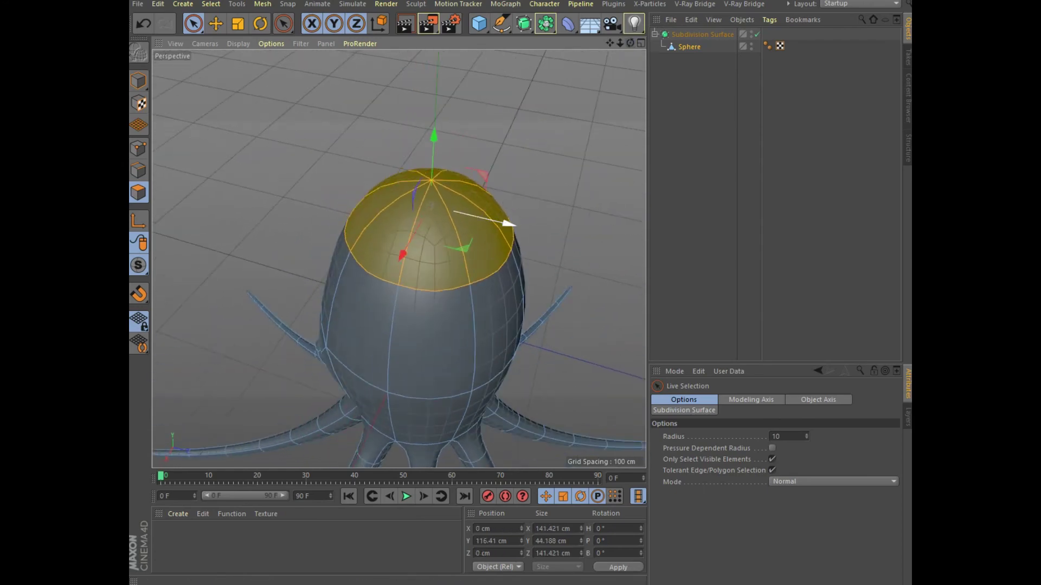
right_click(402, 254)
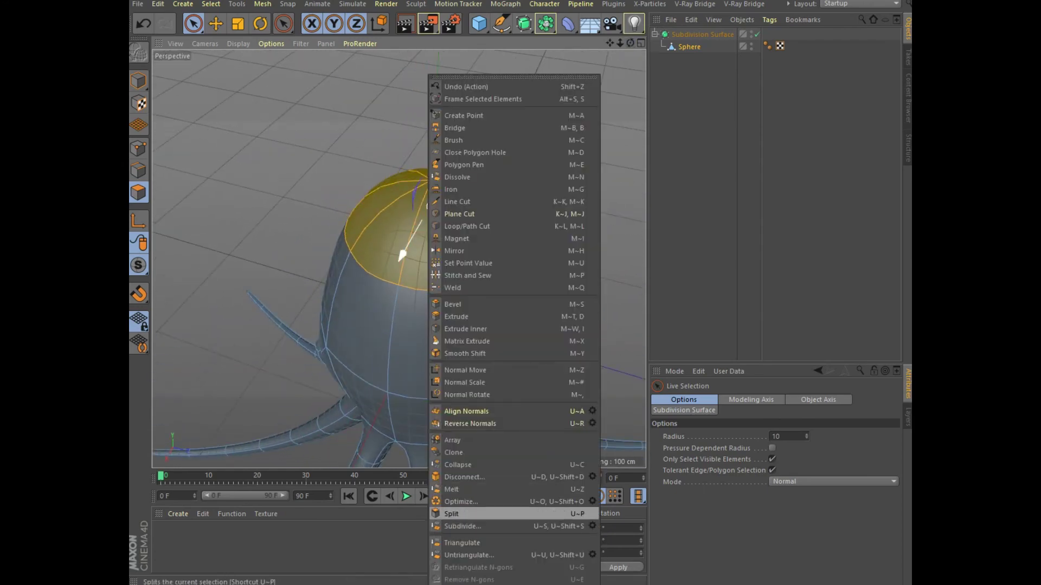
left_click(462, 526)
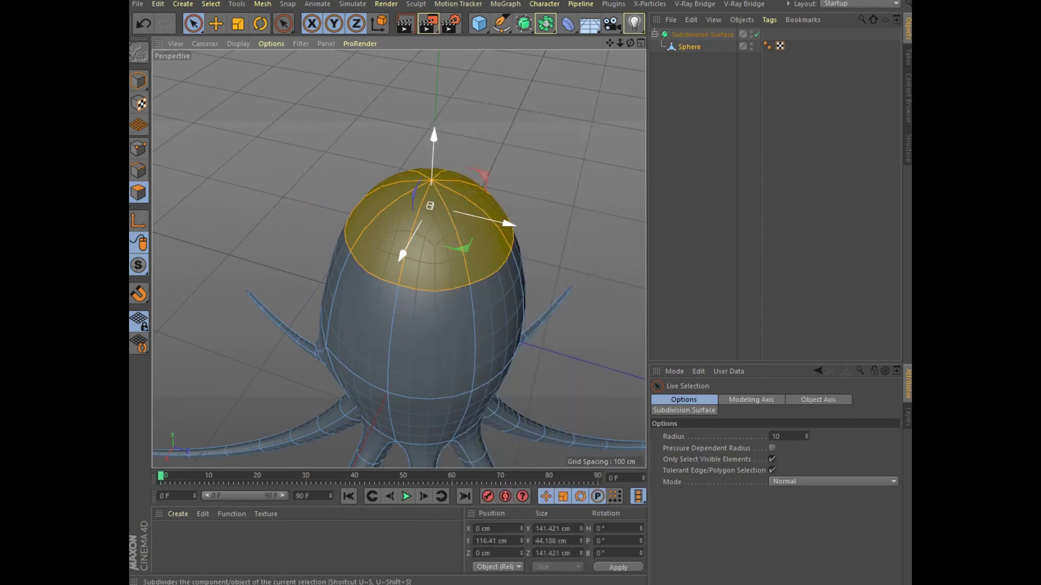
key("Return")
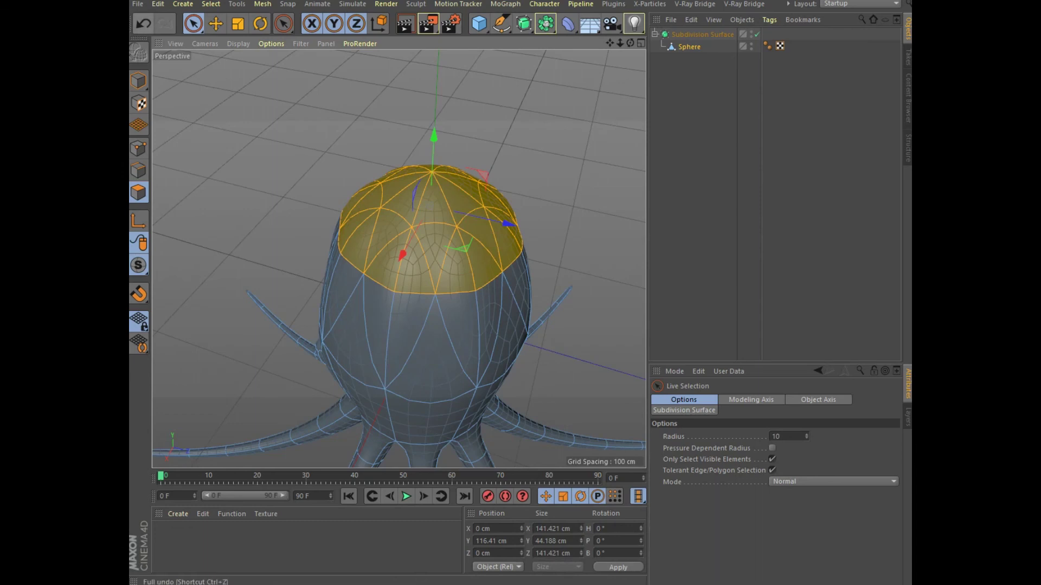
left_click(312, 91)
In Points mode, raise the topmost head point about 23 cm into a pointed tip.
left_click(138, 148)
left_click(433, 172)
left_click_drag(432, 106, 433, 87)
left_click_drag(400, 260, 546, 188, "alt")
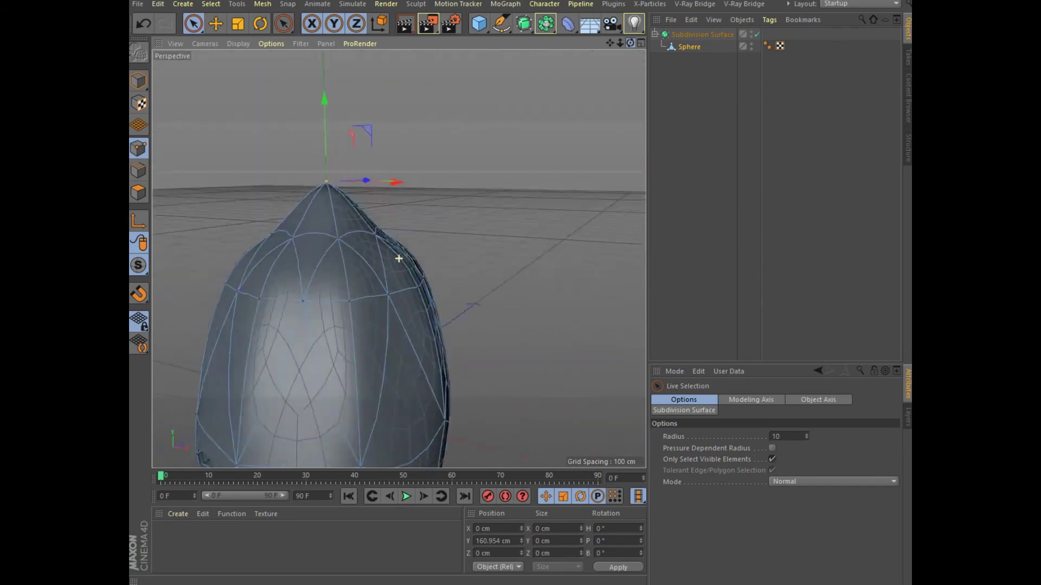
left_click_drag(614, 65, 595, 66, "alt")
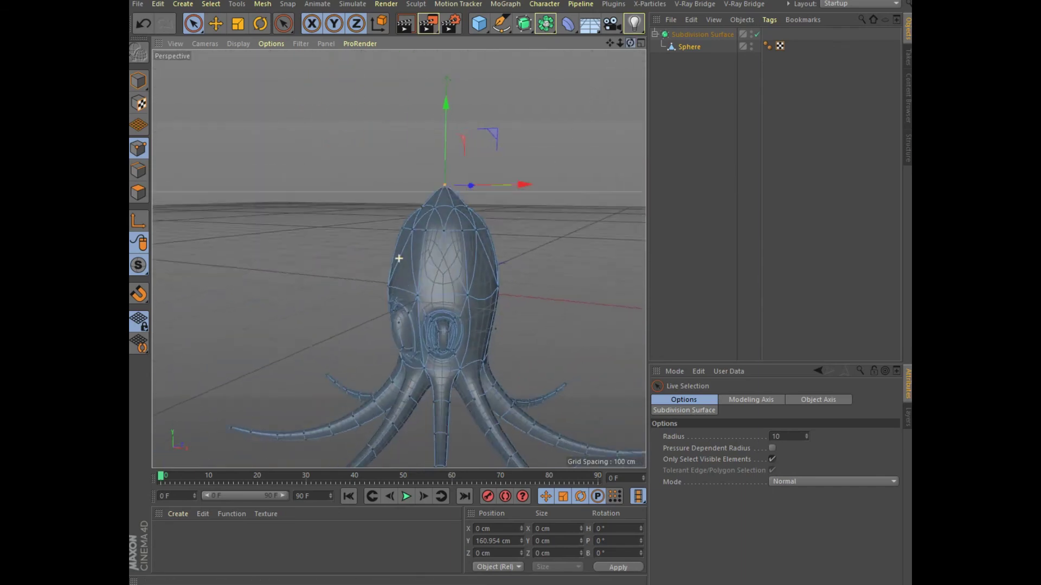
Render a quick preview of the octopus and orbit to inspect it.
left_click(406, 24)
scroll(542, 264, "down", 2)
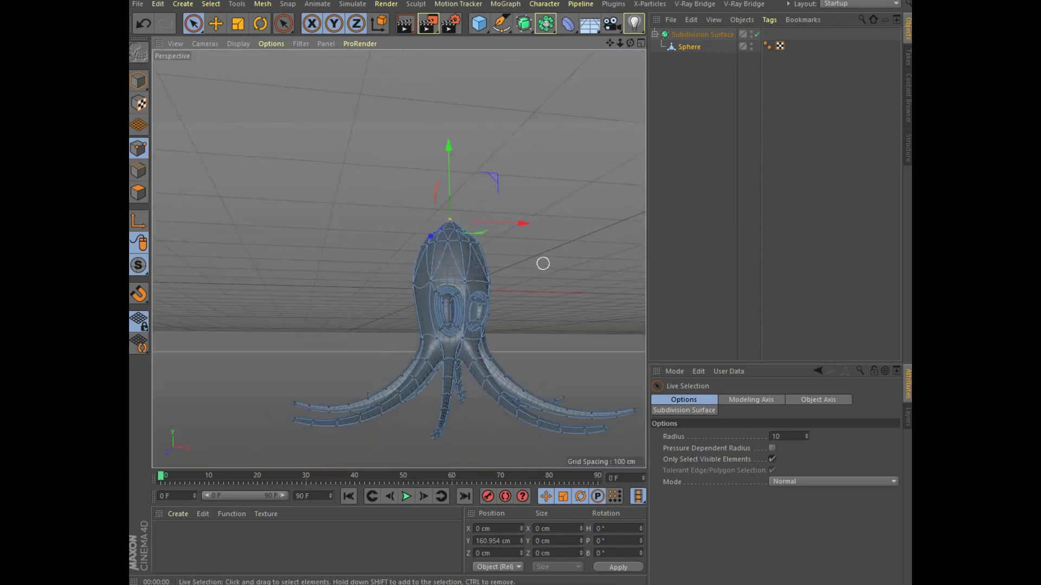
left_click_drag(542, 263, 399, 259, "alt")
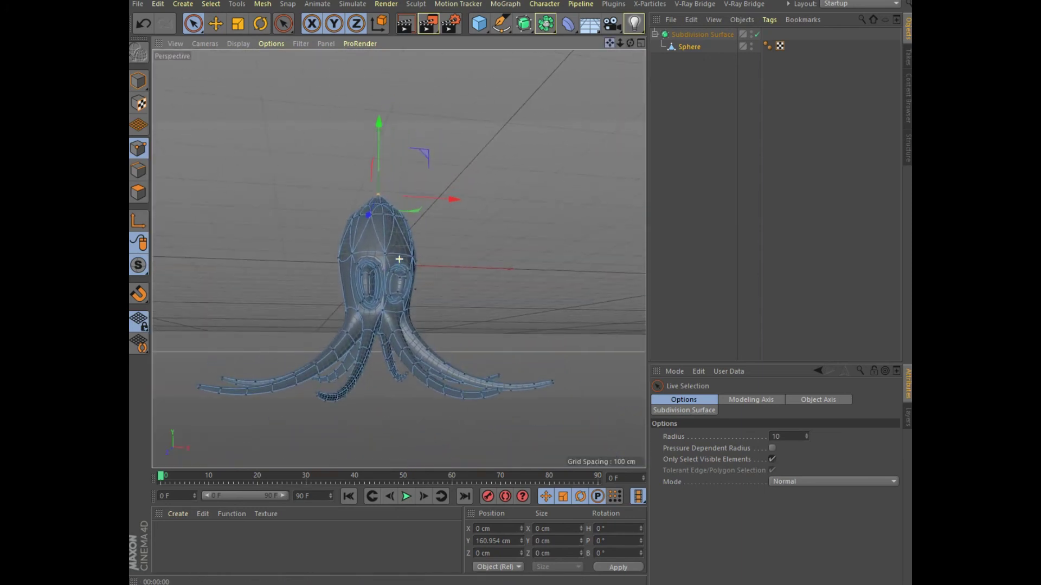